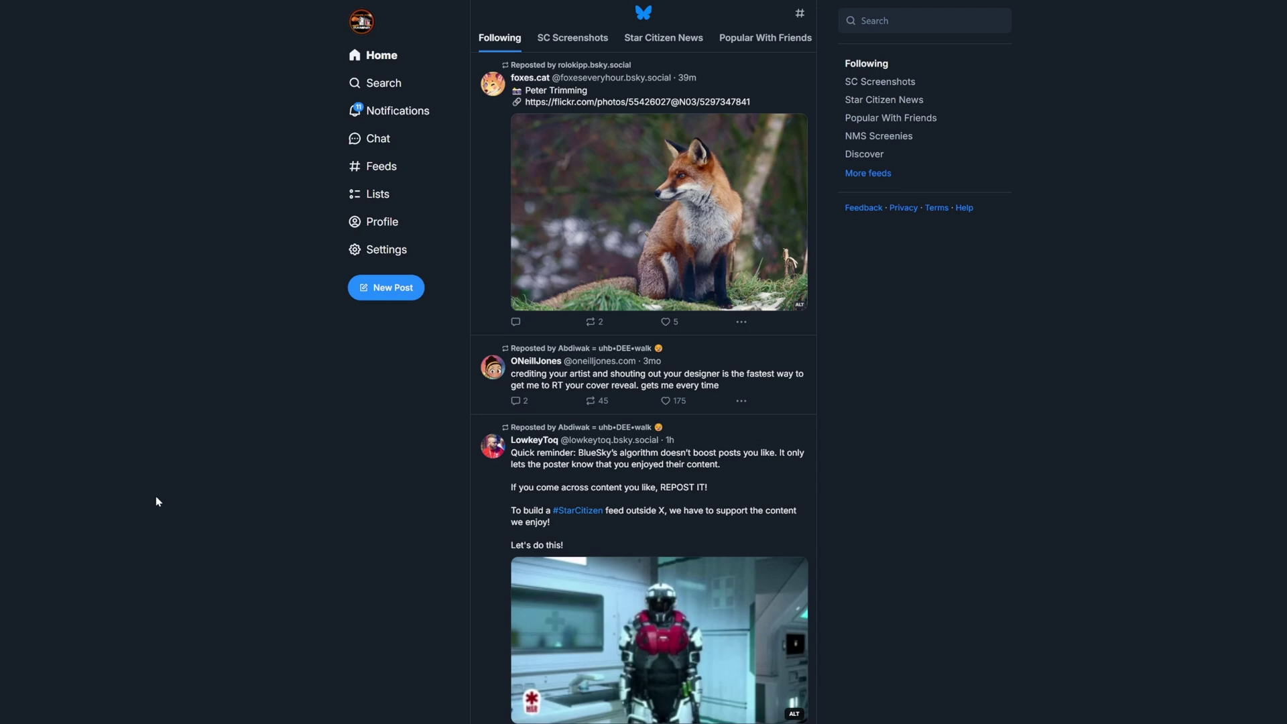
# Scroll down through the Bluesky Following timeline.
pyautogui.scroll(-5, 157, 501)
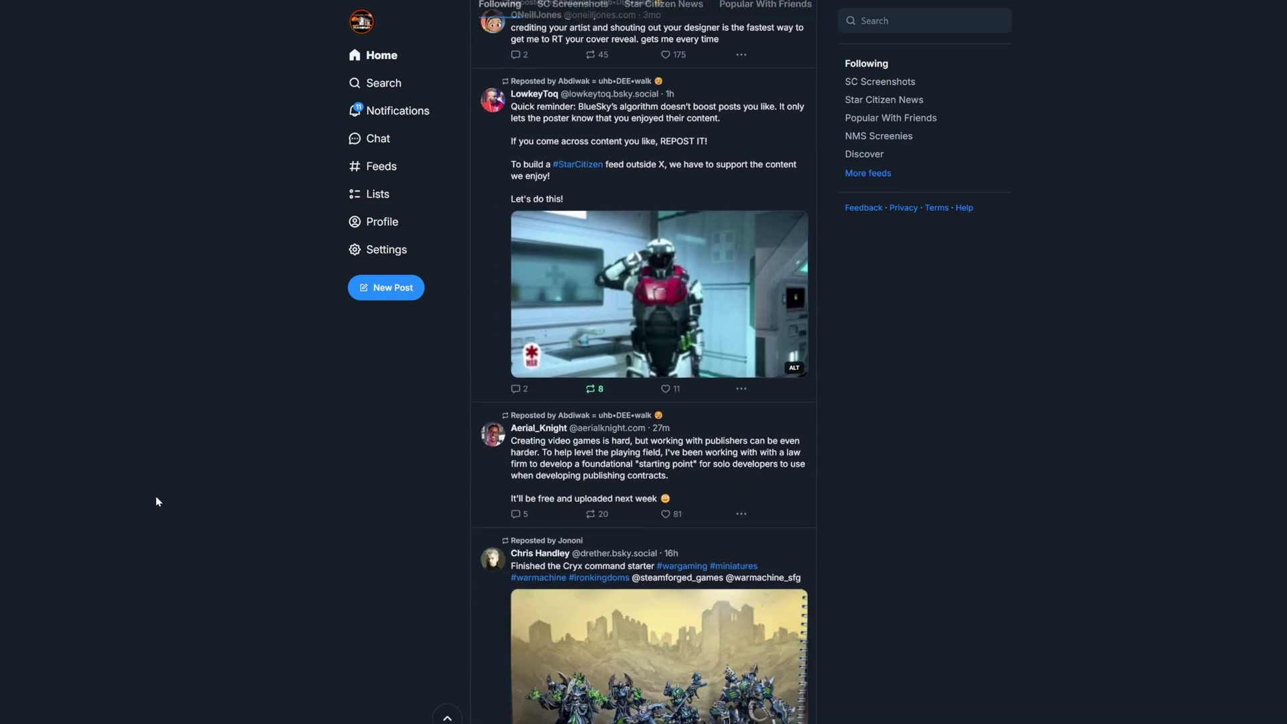
pyautogui.scroll(-2, 156, 501)
pyautogui.scroll(-2, 157, 502)
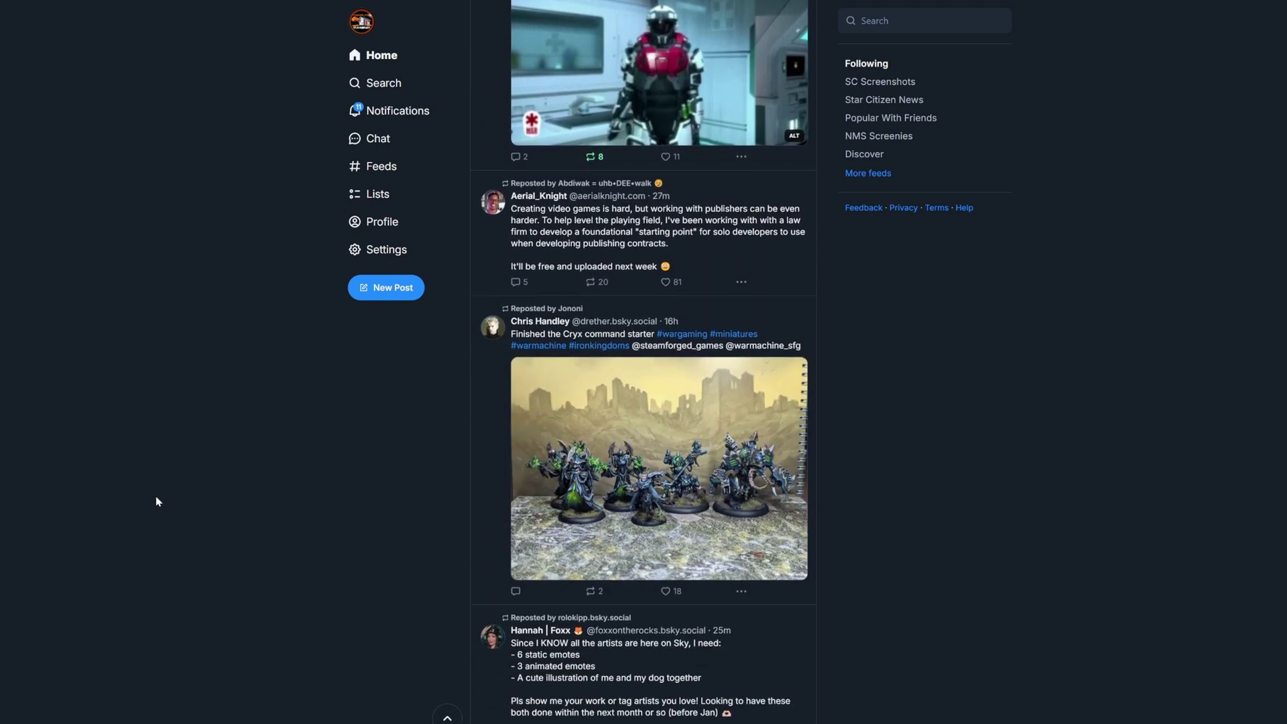
pyautogui.scroll(-1, 156, 502)
pyautogui.scroll(-3, 156, 501)
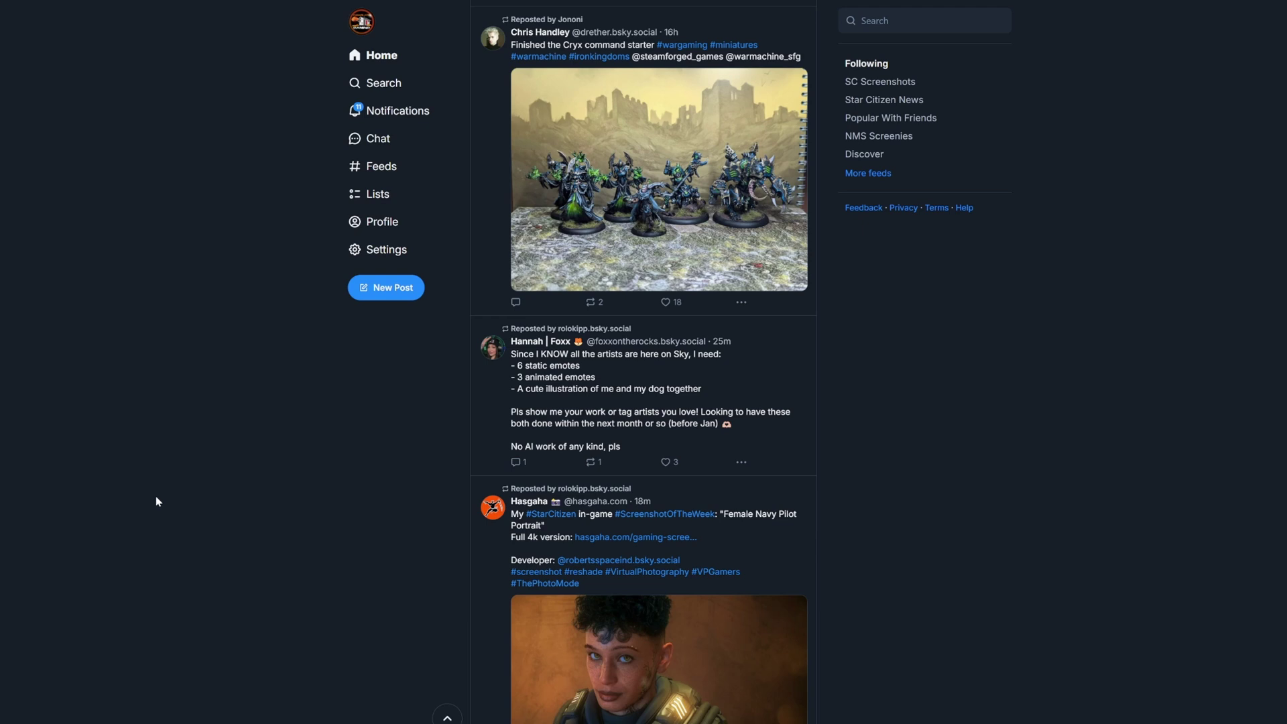
pyautogui.scroll(-3, 157, 497)
pyautogui.scroll(-4, 156, 502)
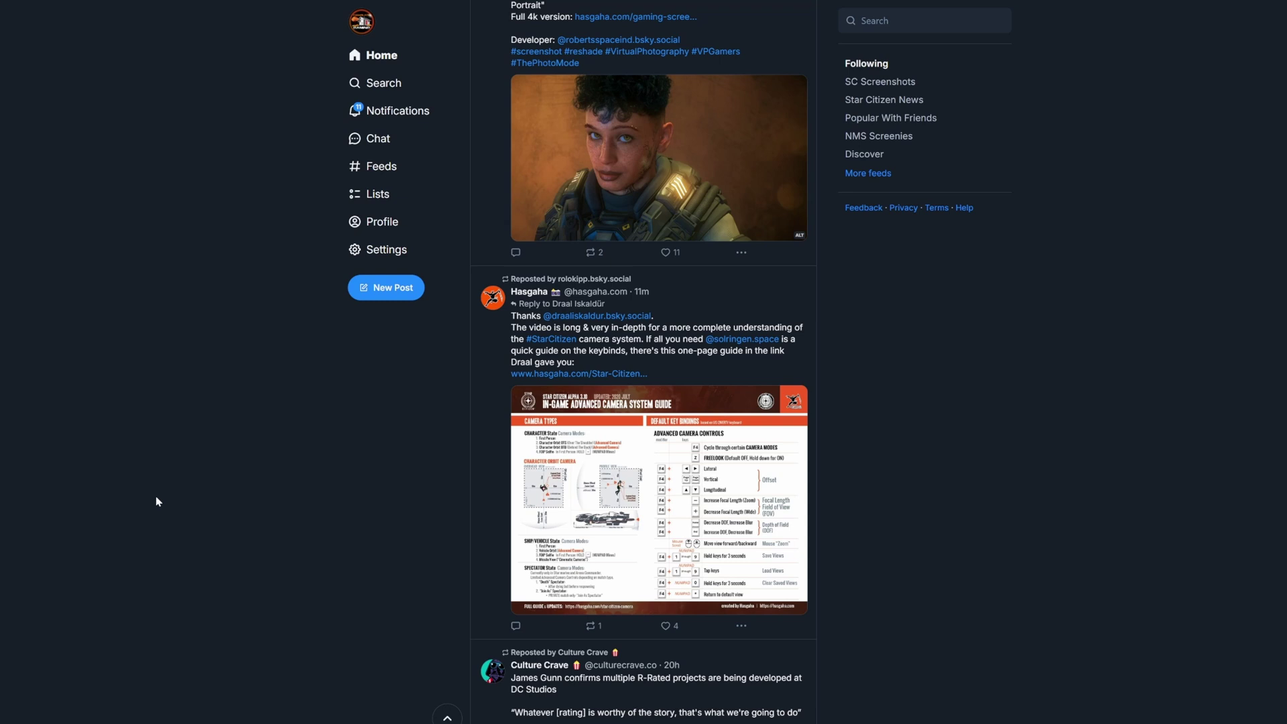
pyautogui.scroll(-2, 156, 502)
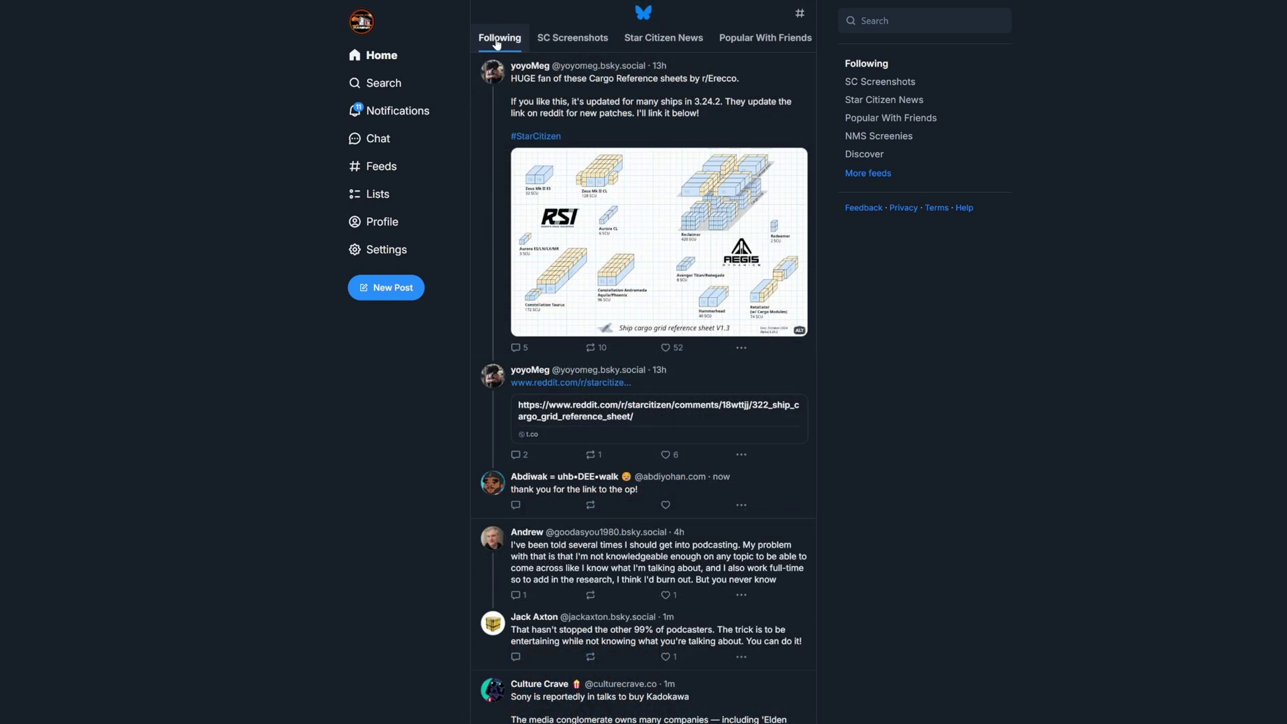
# Switch to the SC Screenshots feed and skim a few of its posts.
pyautogui.click(572, 39)
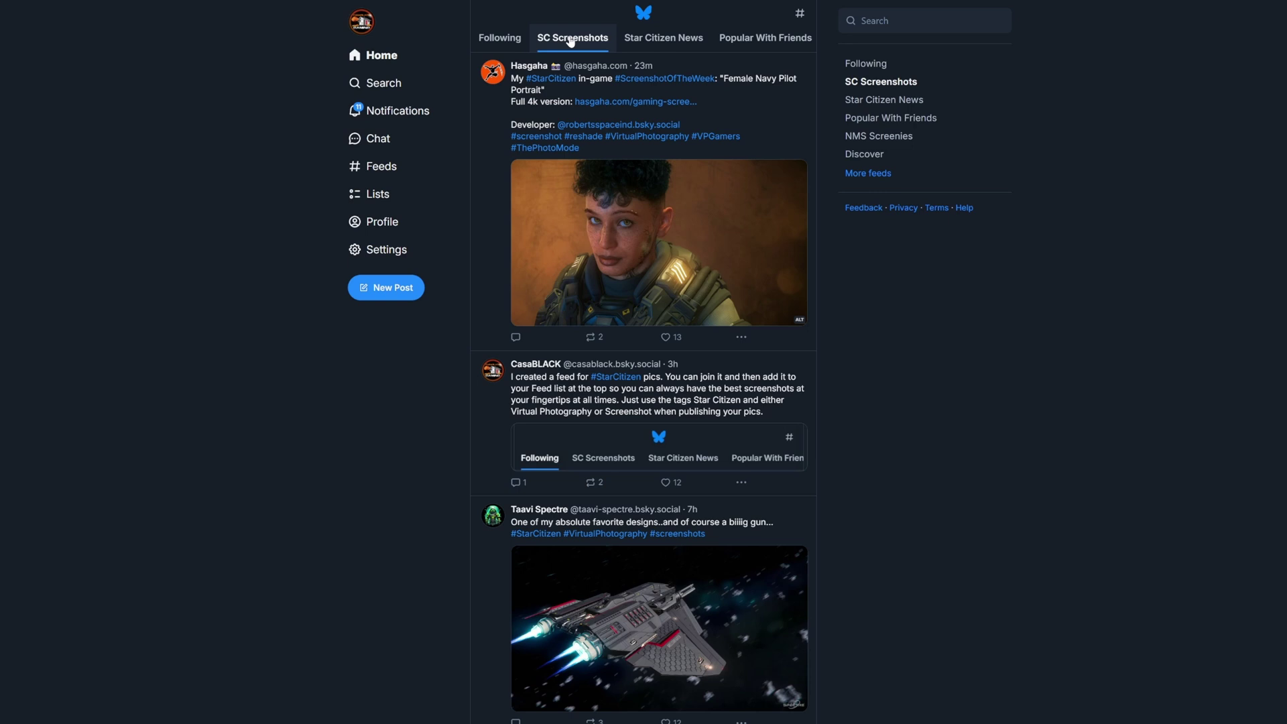
pyautogui.scroll(-12, 596, 171)
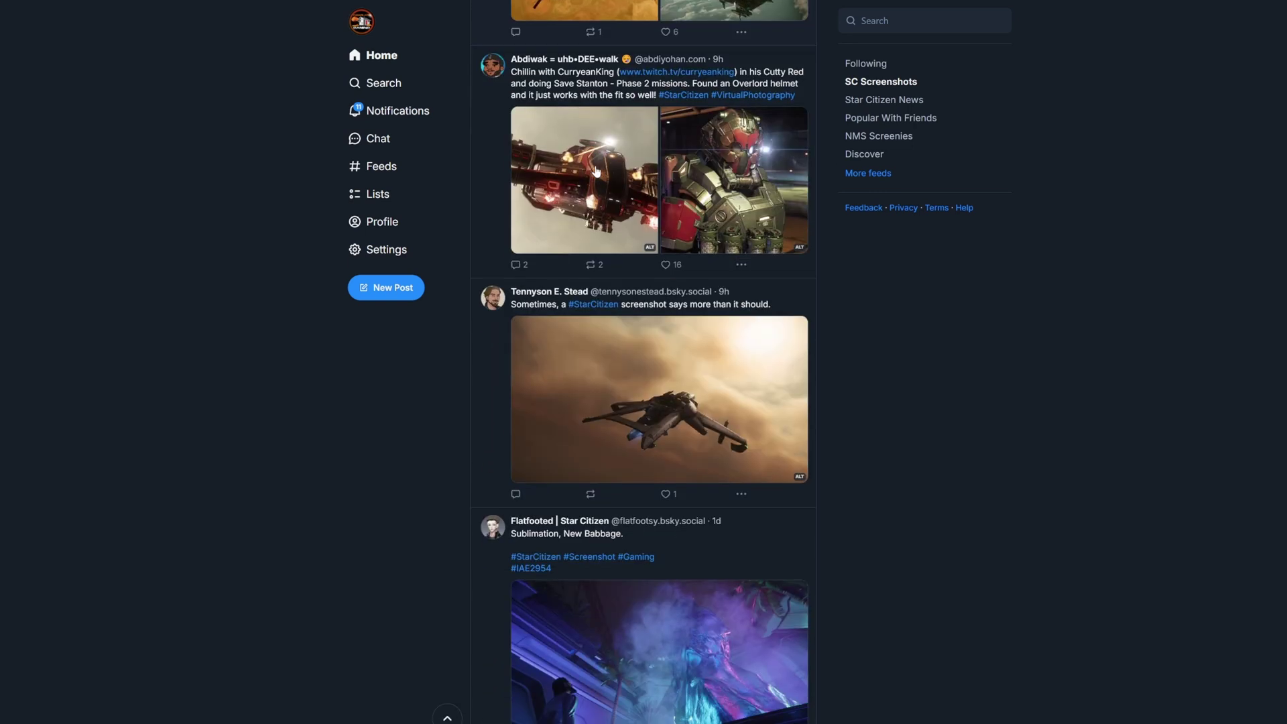
pyautogui.scroll(-4, 596, 171)
pyautogui.scroll(14, 592, 170)
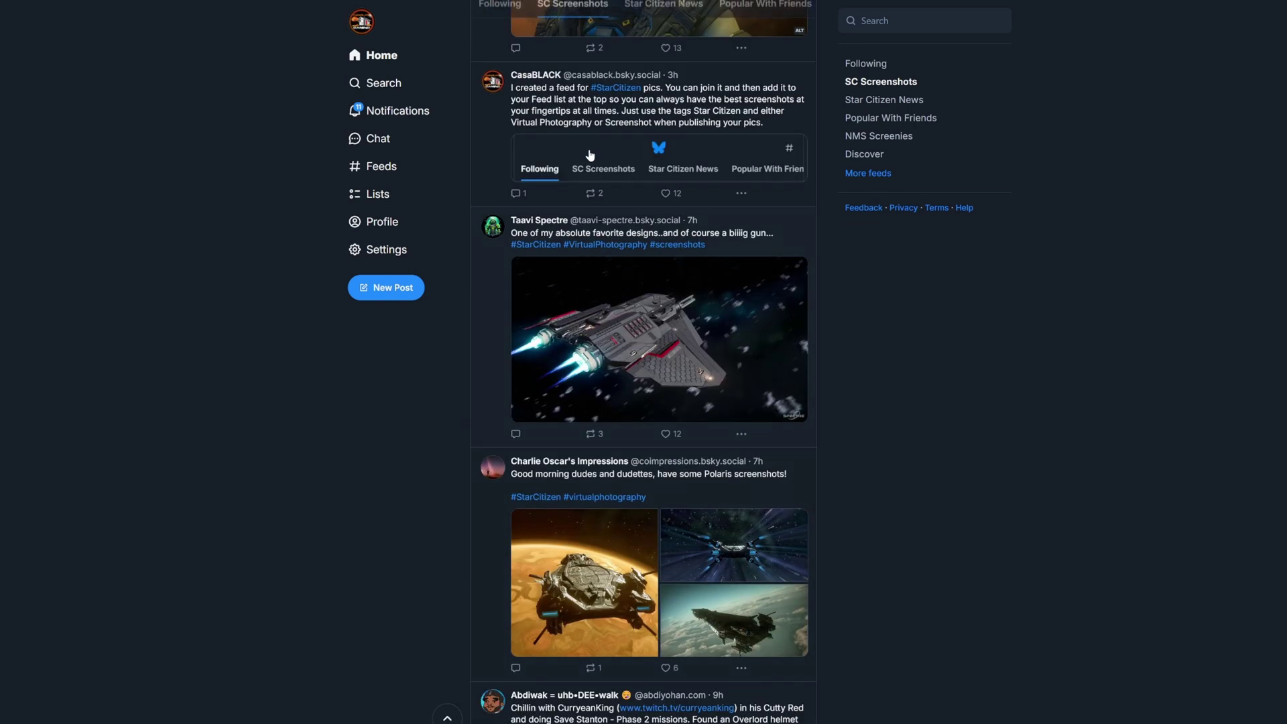
pyautogui.scroll(4, 590, 155)
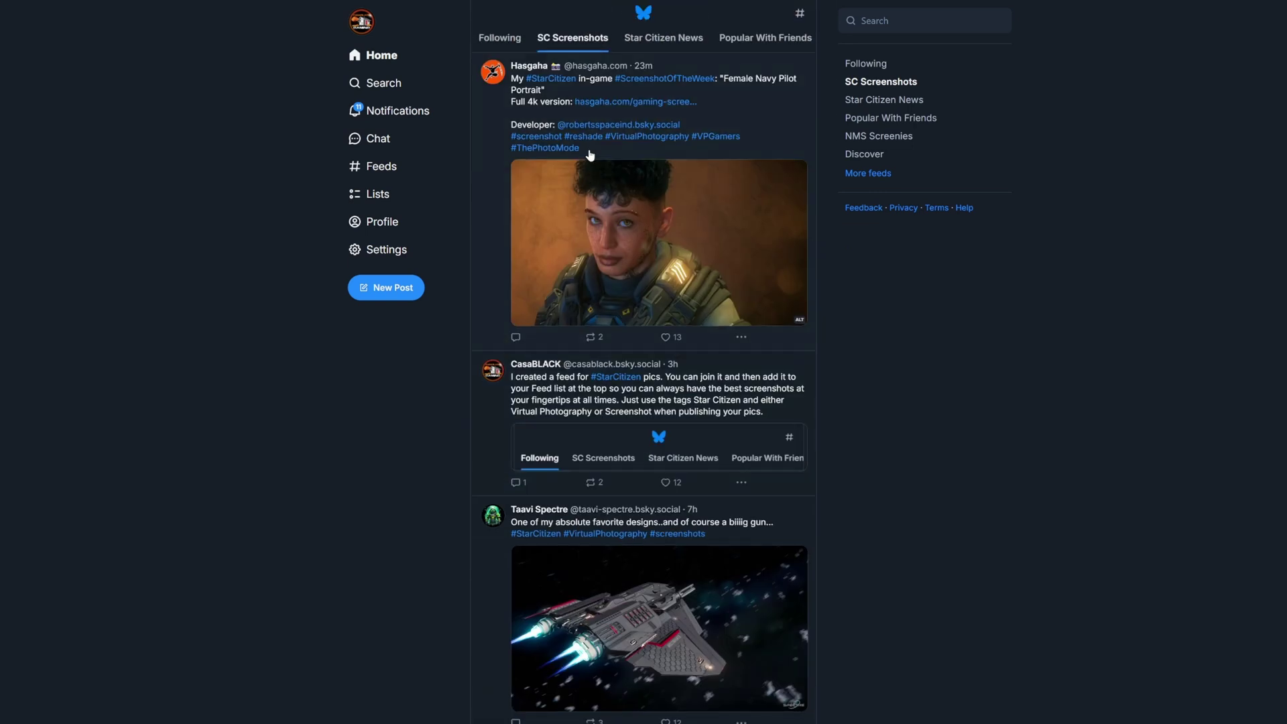
# Read down the Star Citizen News feed, then return to its top.
pyautogui.click(651, 40)
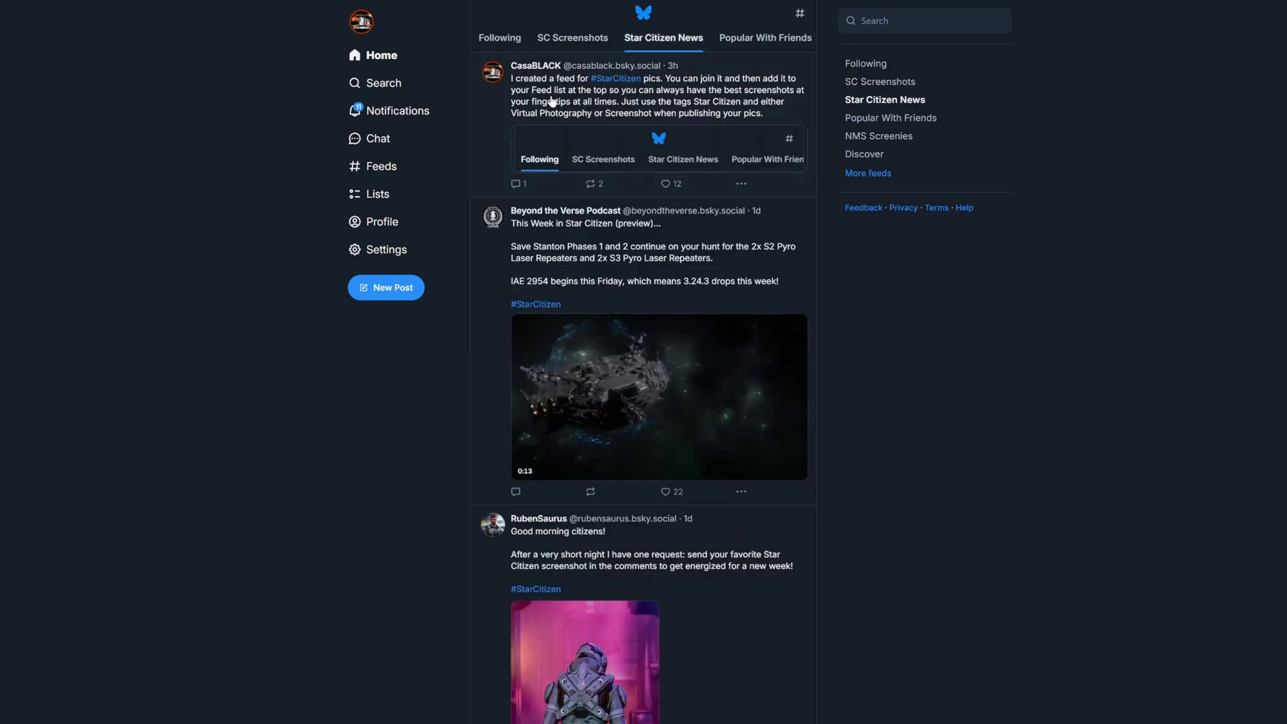
pyautogui.scroll(-13, 550, 100)
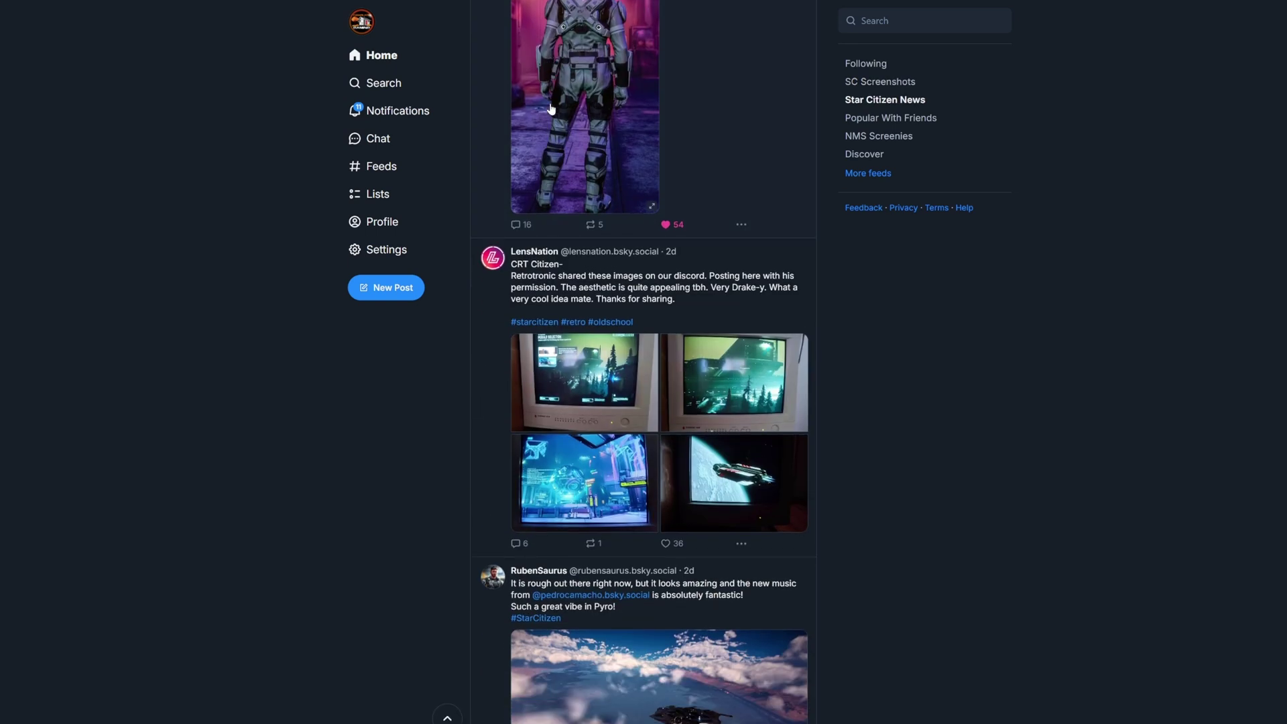
pyautogui.scroll(-14, 551, 107)
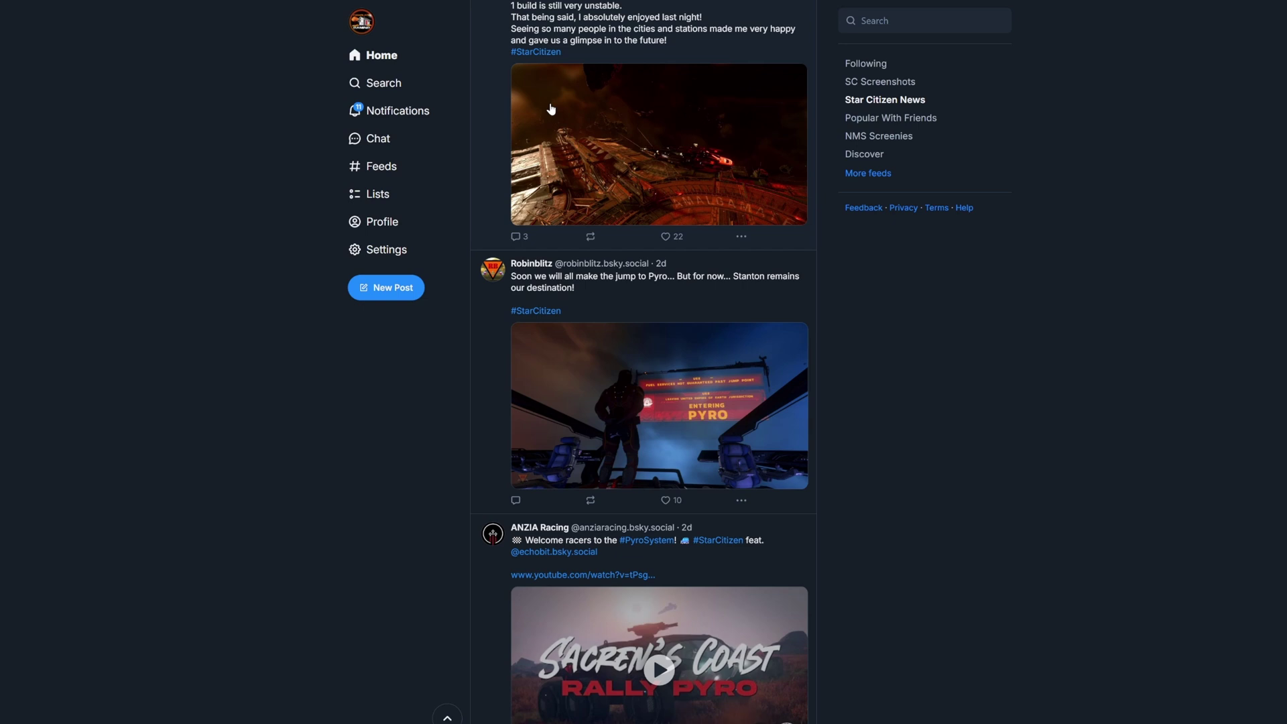
pyautogui.scroll(-2, 552, 108)
pyautogui.scroll(-14, 551, 108)
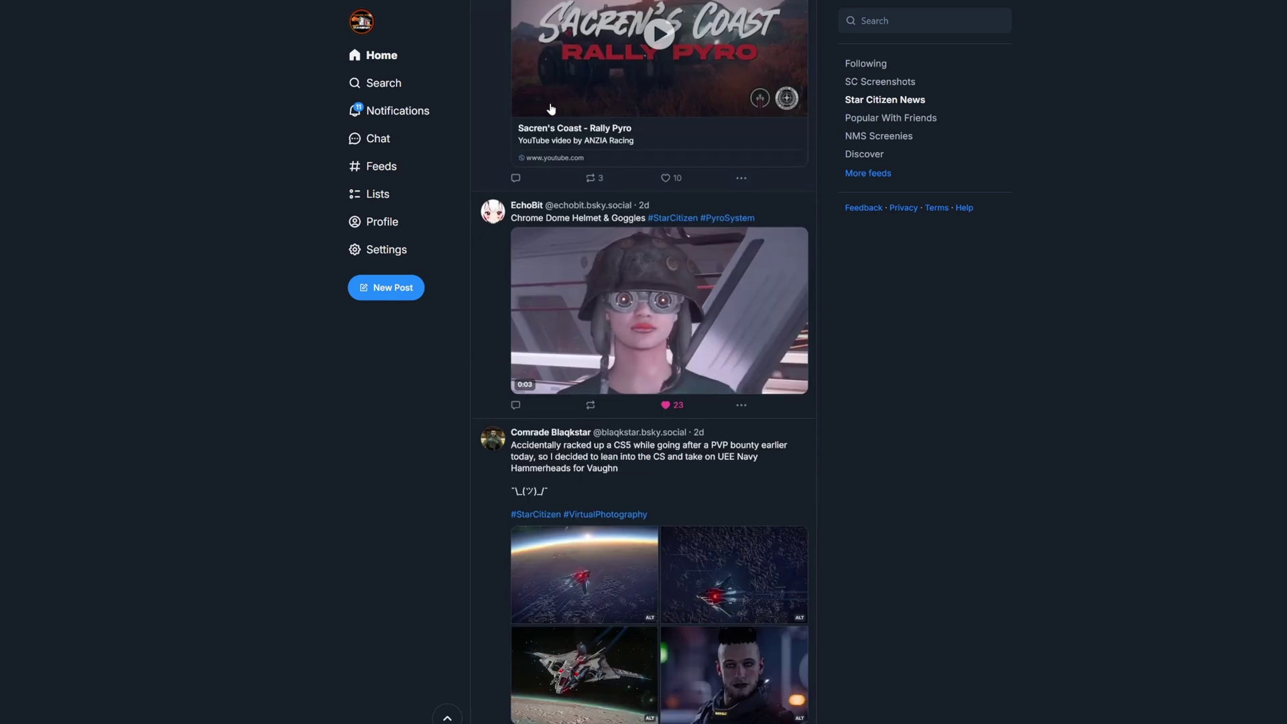
pyautogui.scroll(-5, 552, 108)
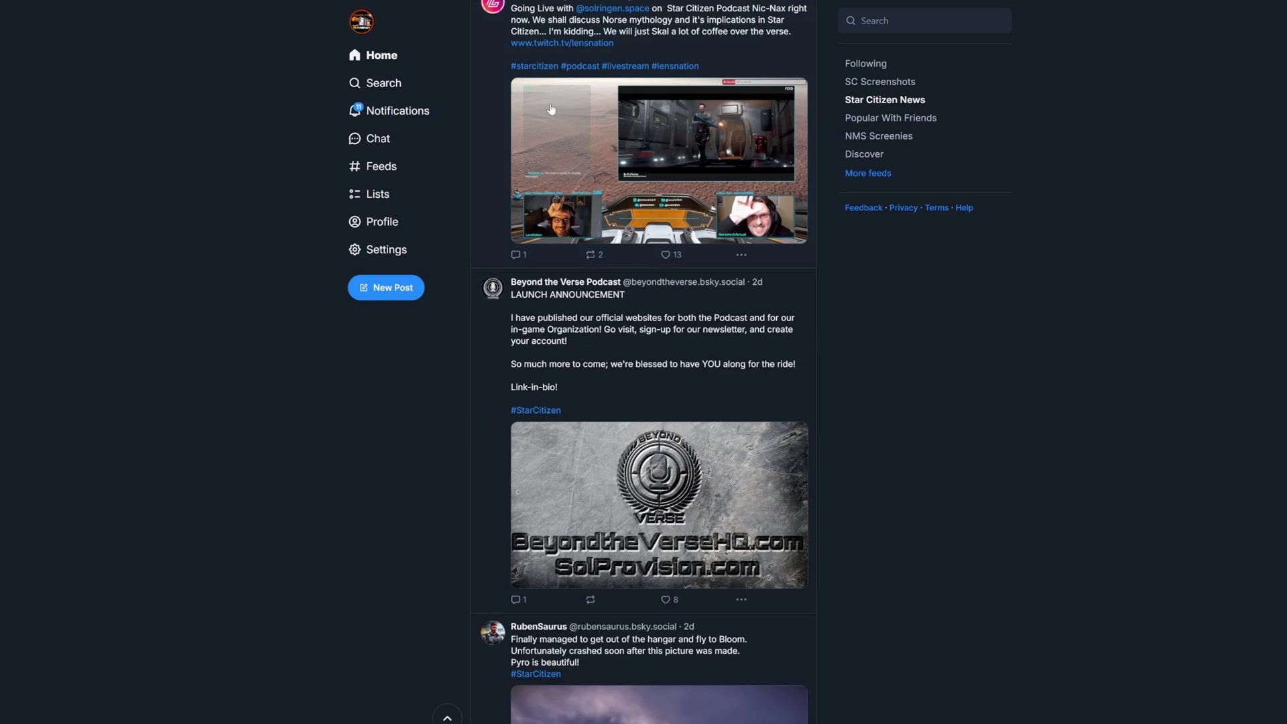
pyautogui.scroll(-7, 551, 108)
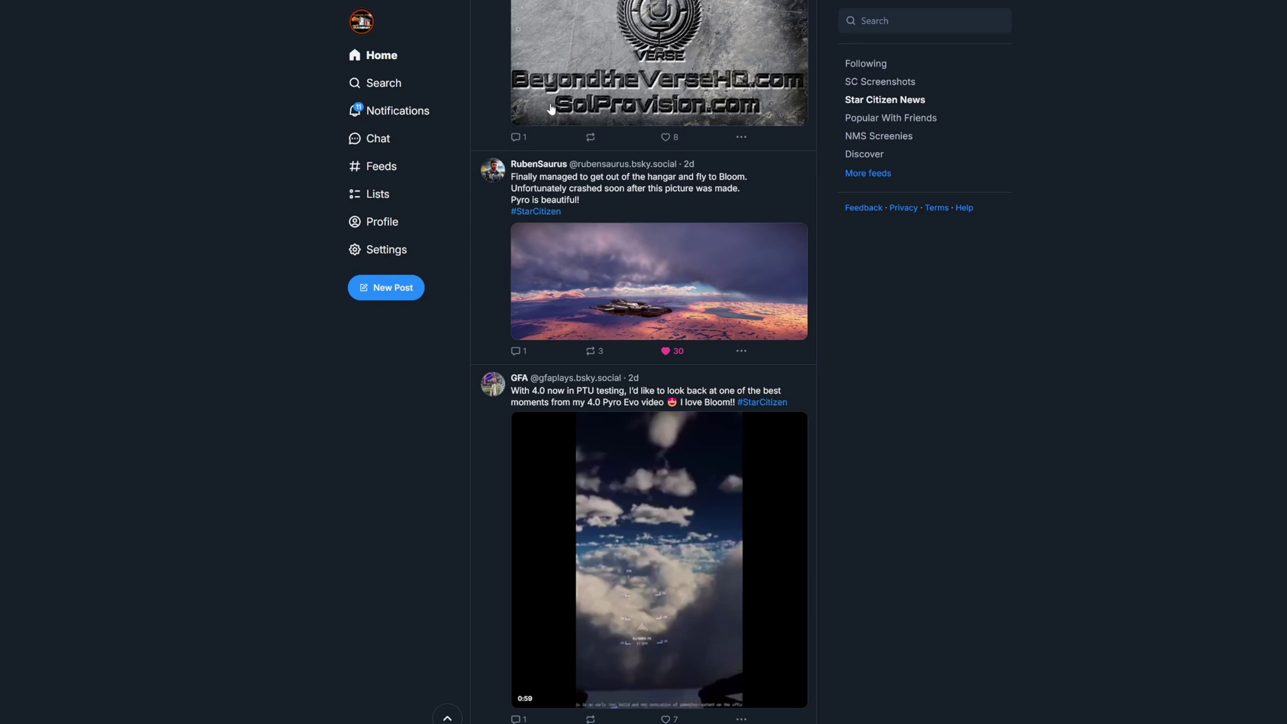
pyautogui.scroll(-6, 551, 109)
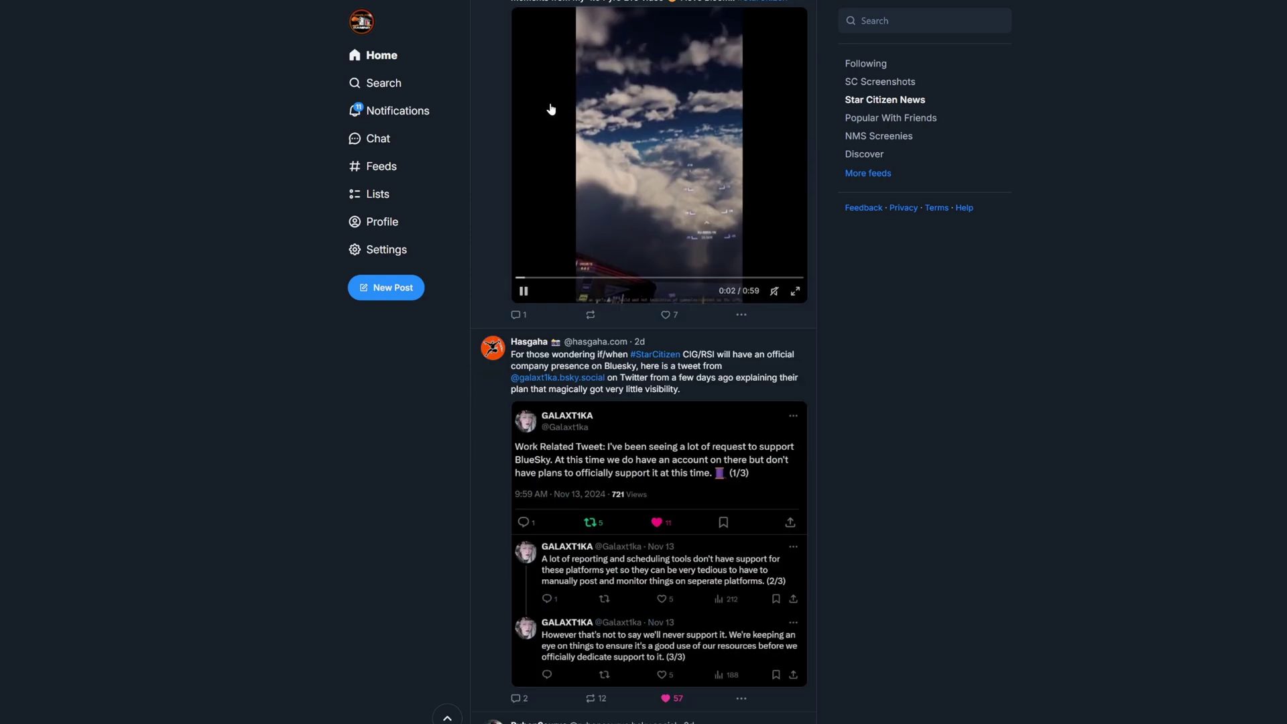
pyautogui.scroll(-5, 581, 127)
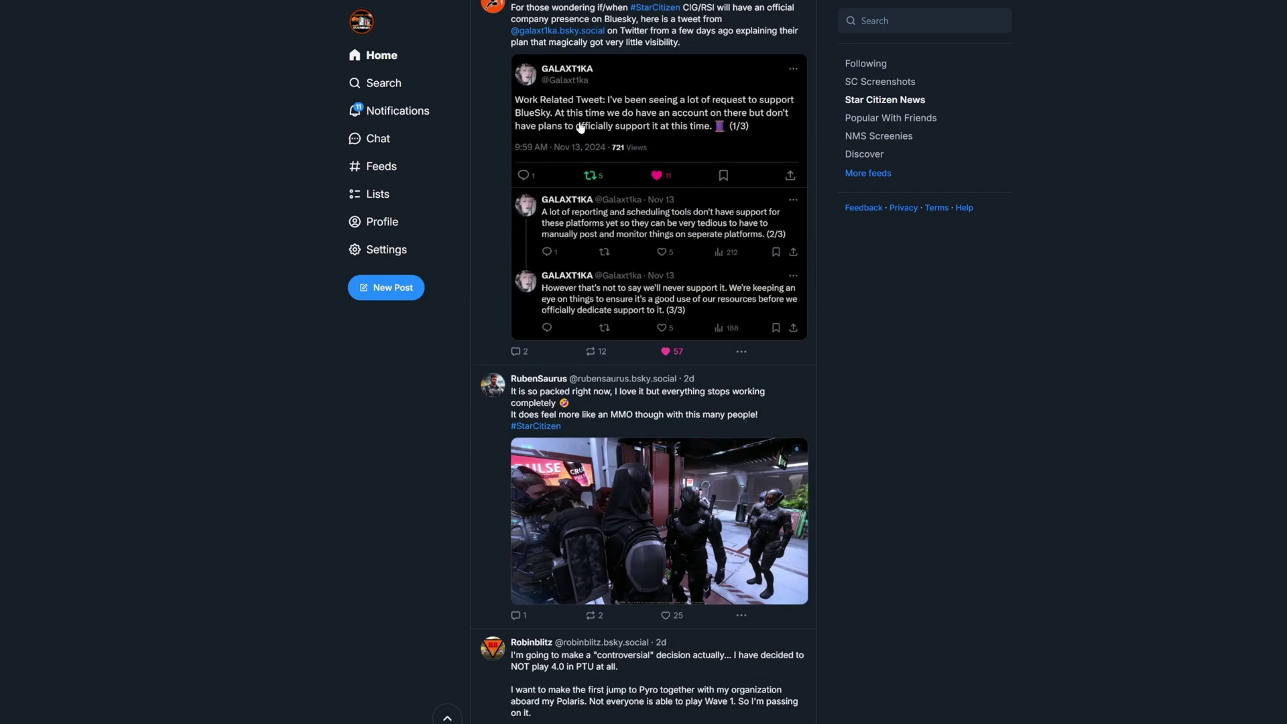
pyautogui.scroll(20, 597, 122)
pyautogui.scroll(18, 603, 120)
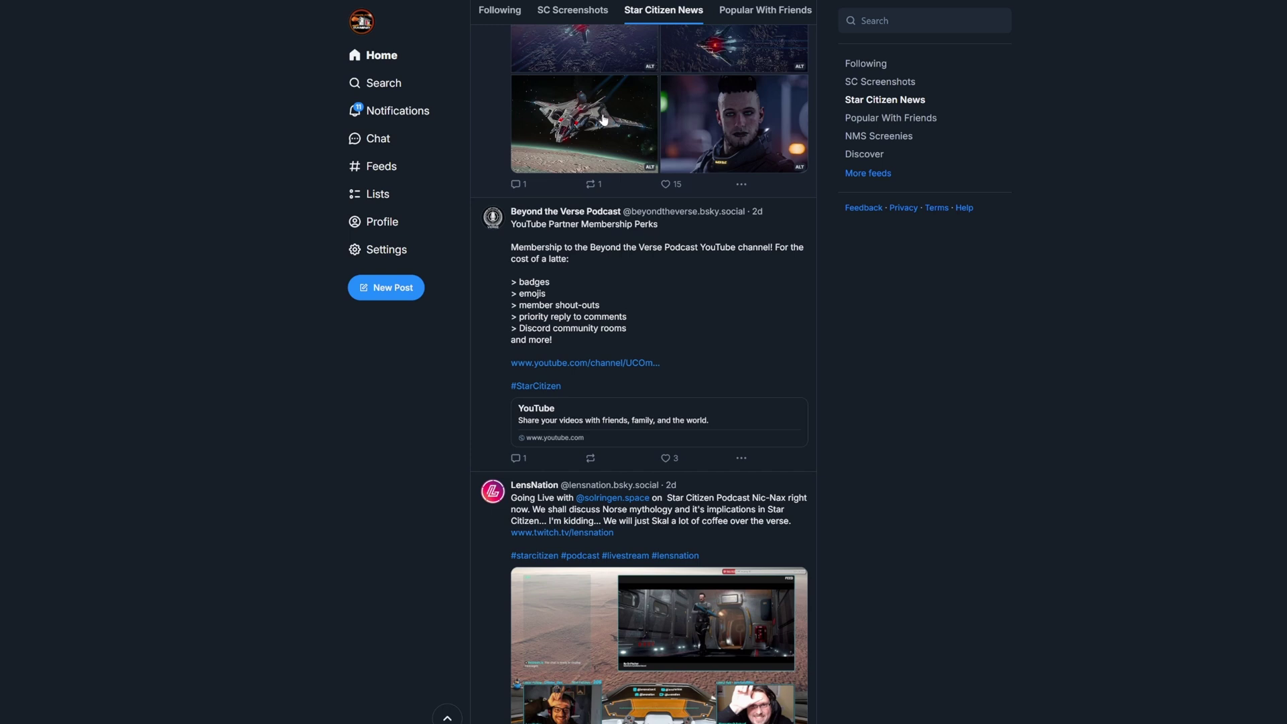
pyautogui.scroll(20, 603, 120)
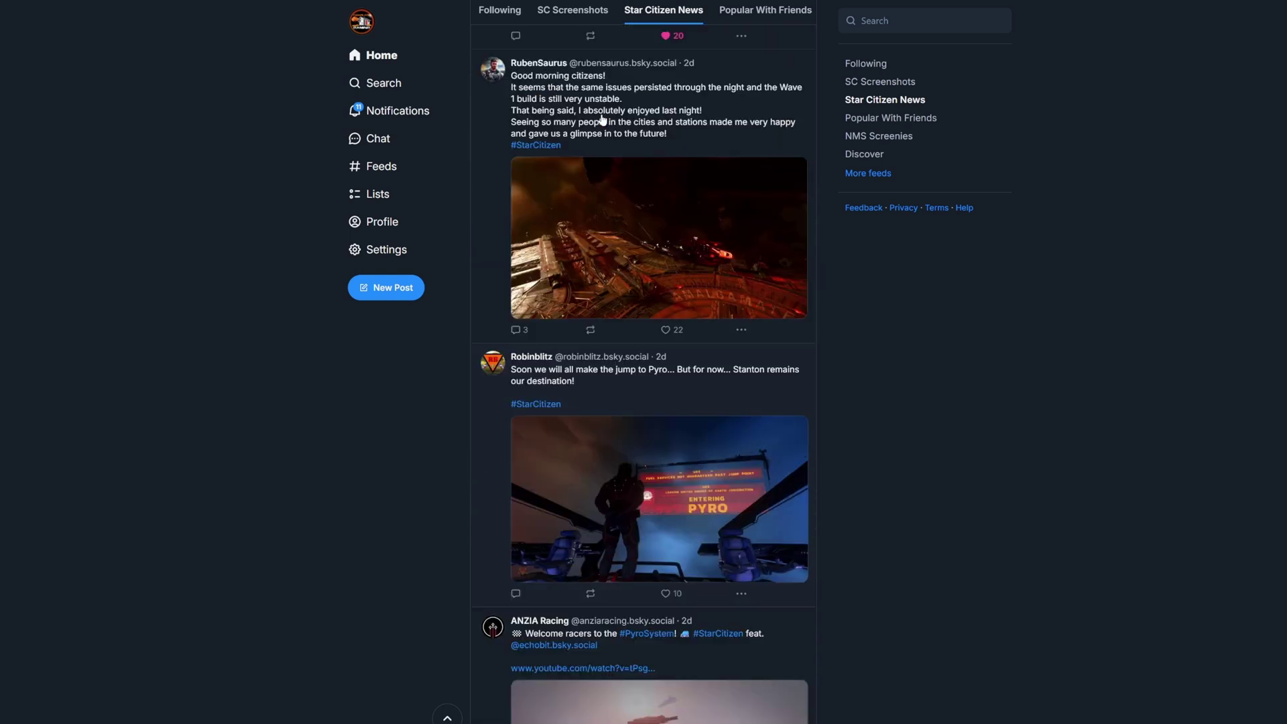
pyautogui.scroll(12, 602, 120)
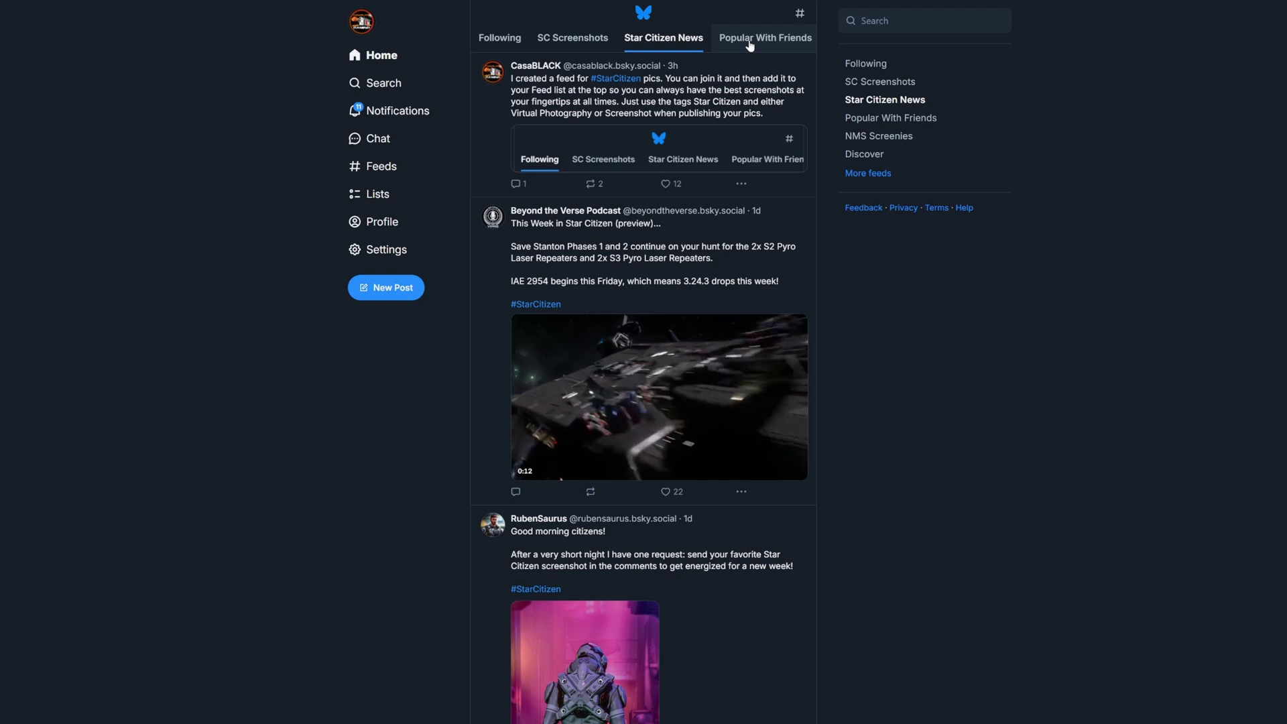
pyautogui.click(750, 44)
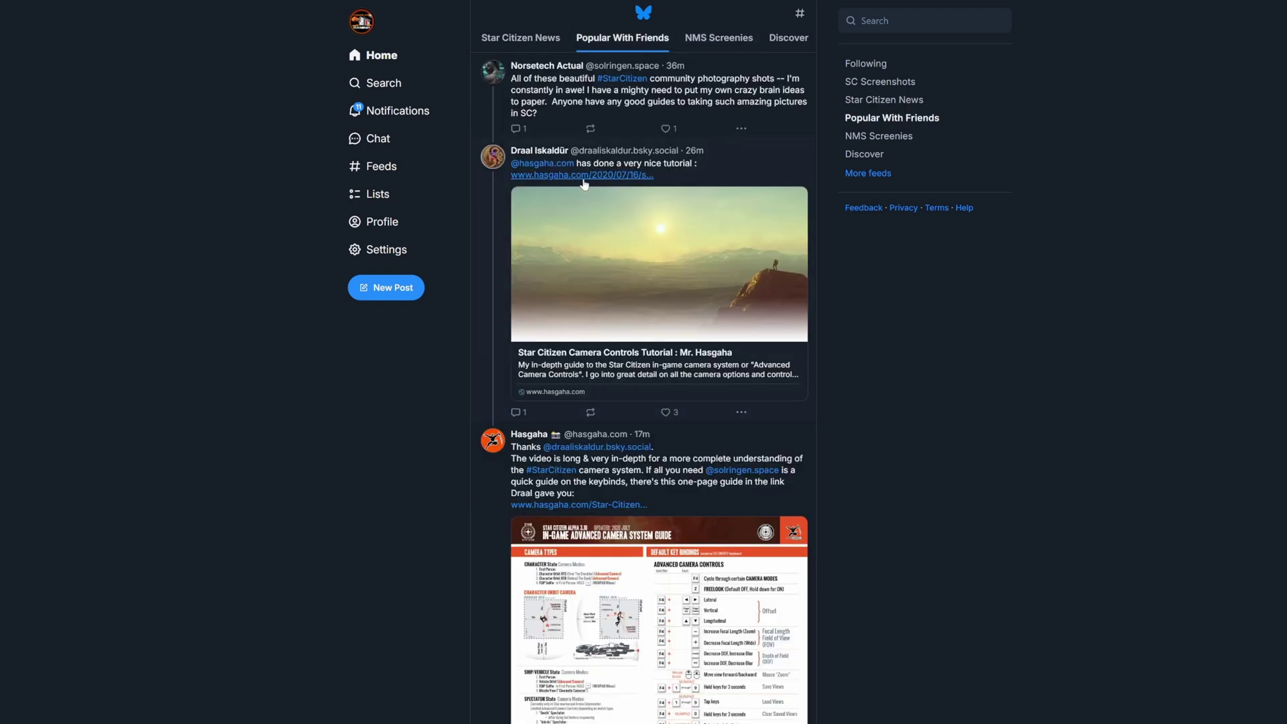
pyautogui.scroll(-3, 566, 184)
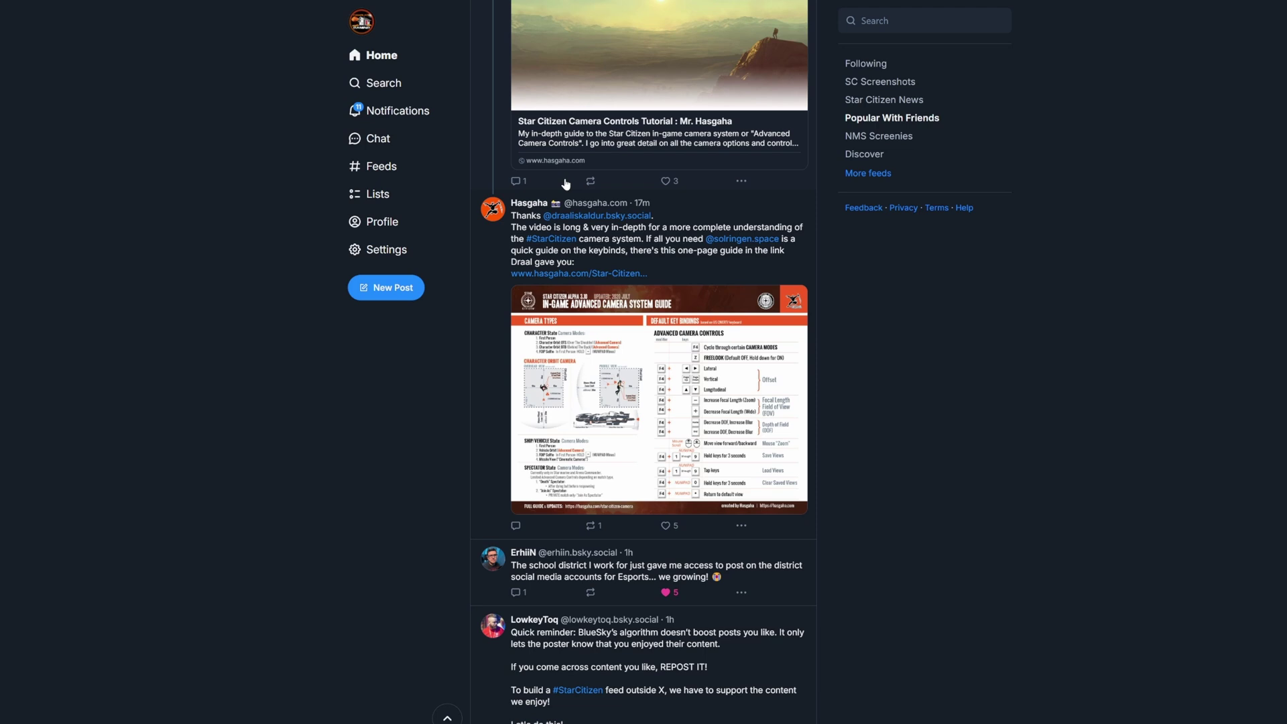
pyautogui.scroll(-7, 566, 184)
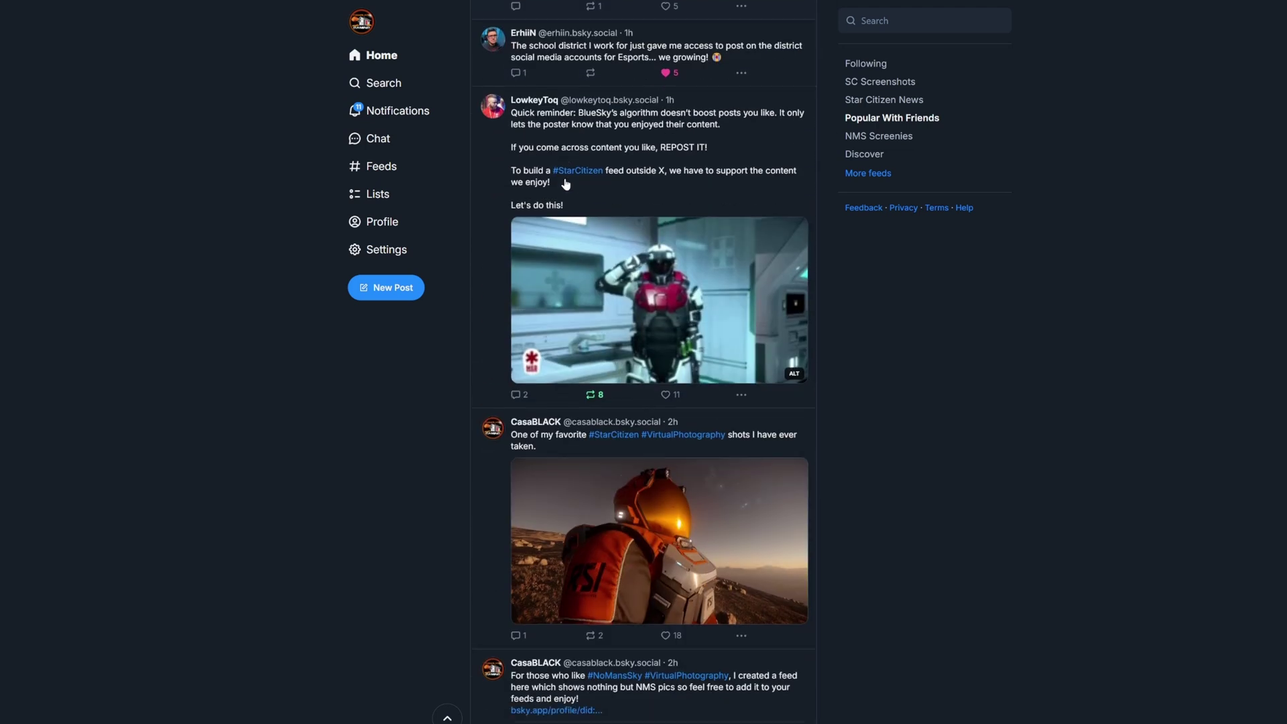
pyautogui.scroll(-5, 566, 183)
pyautogui.scroll(-8, 565, 183)
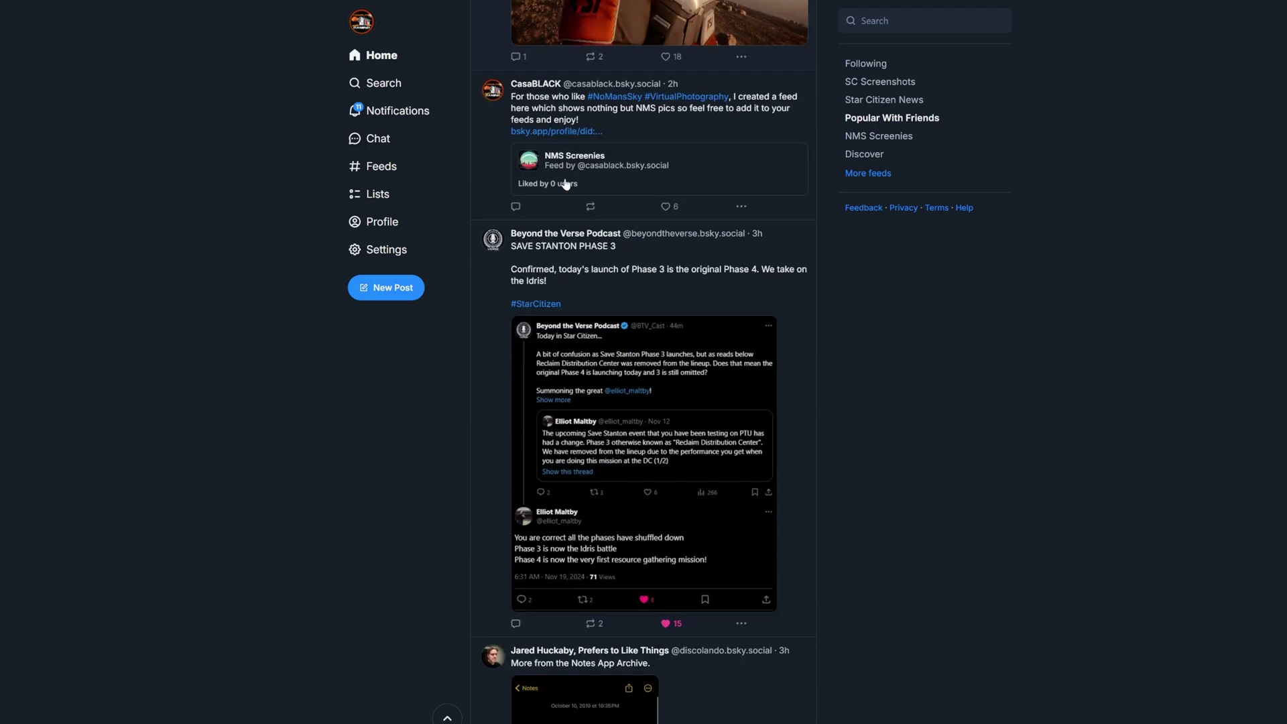
pyautogui.scroll(-9, 566, 183)
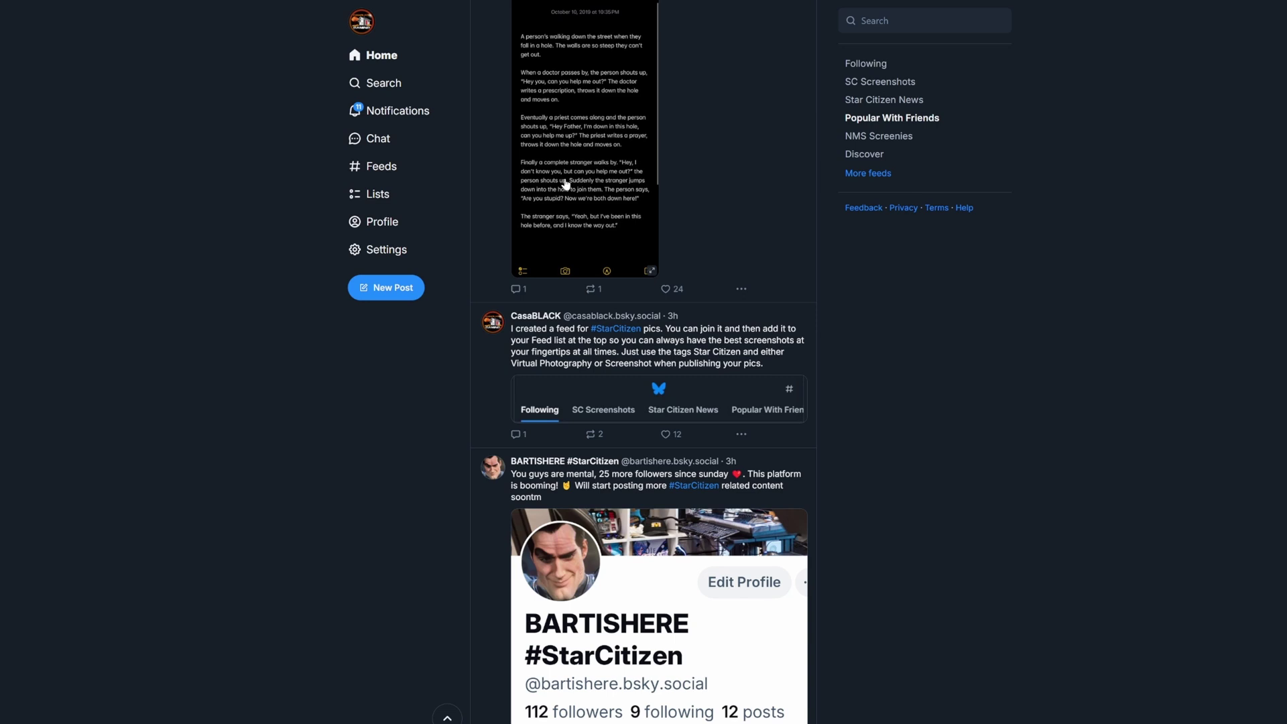
pyautogui.scroll(-14, 566, 184)
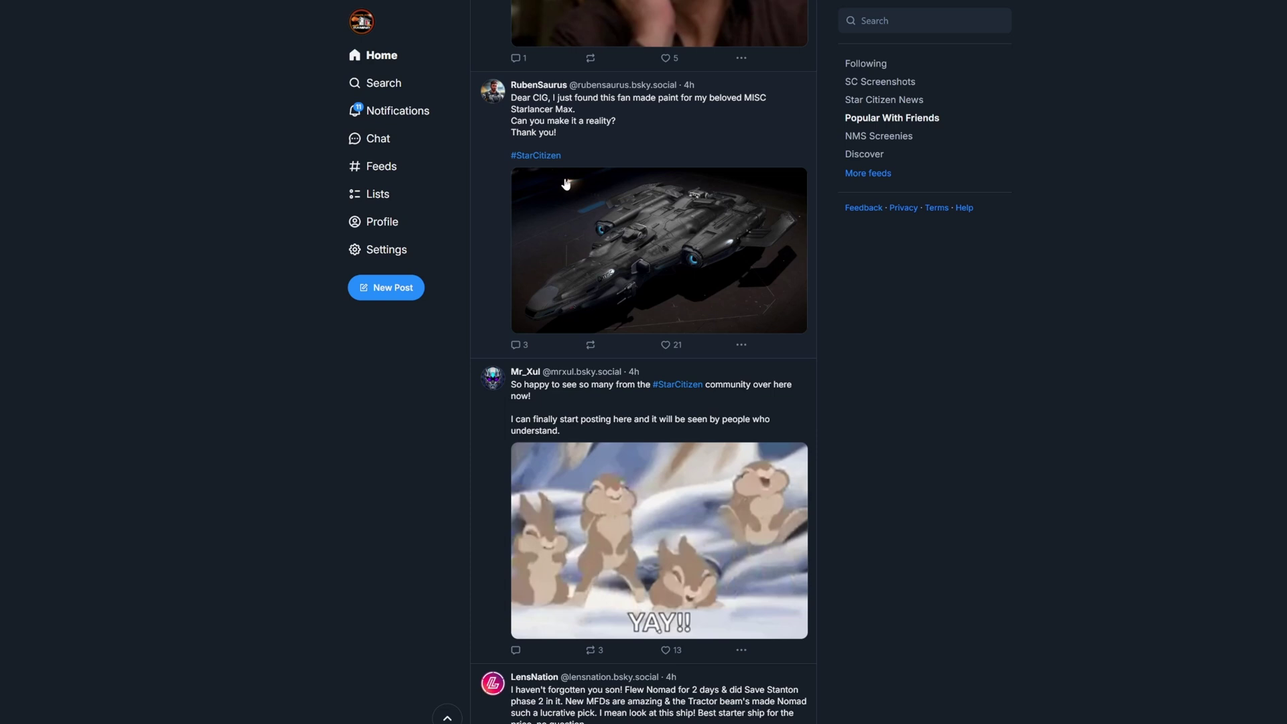
pyautogui.scroll(-9, 566, 183)
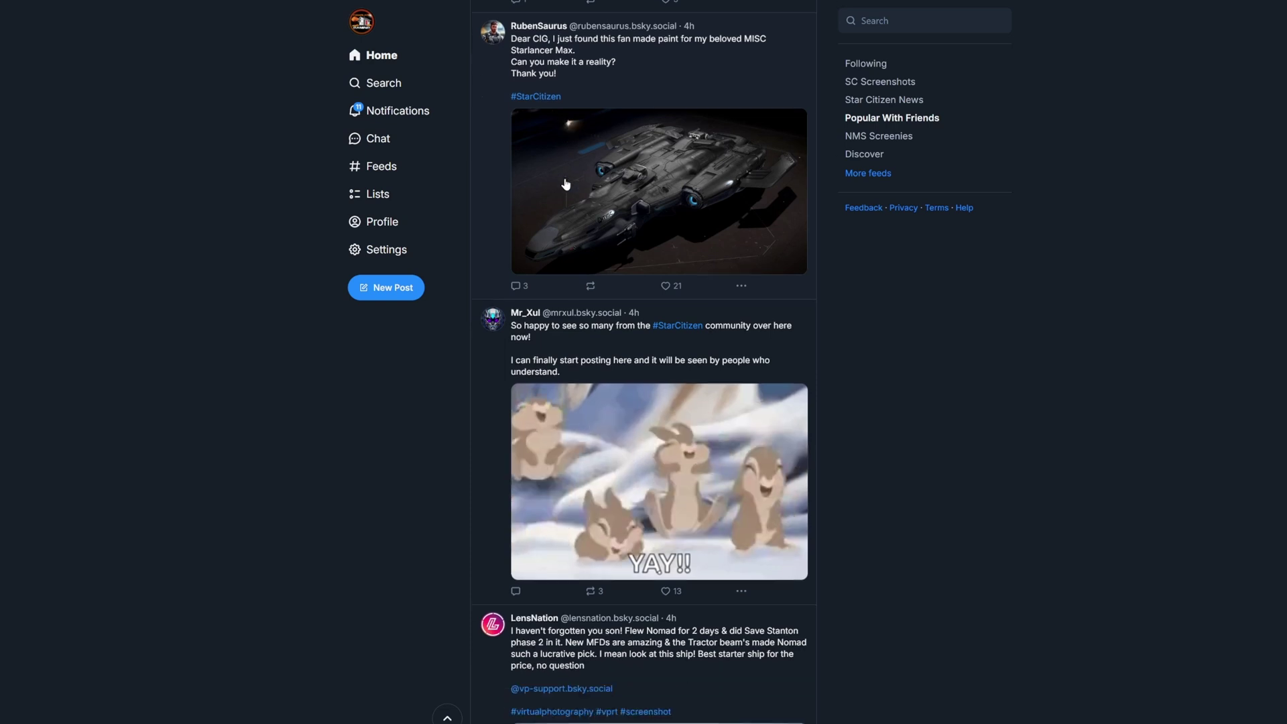
pyautogui.scroll(-6, 566, 183)
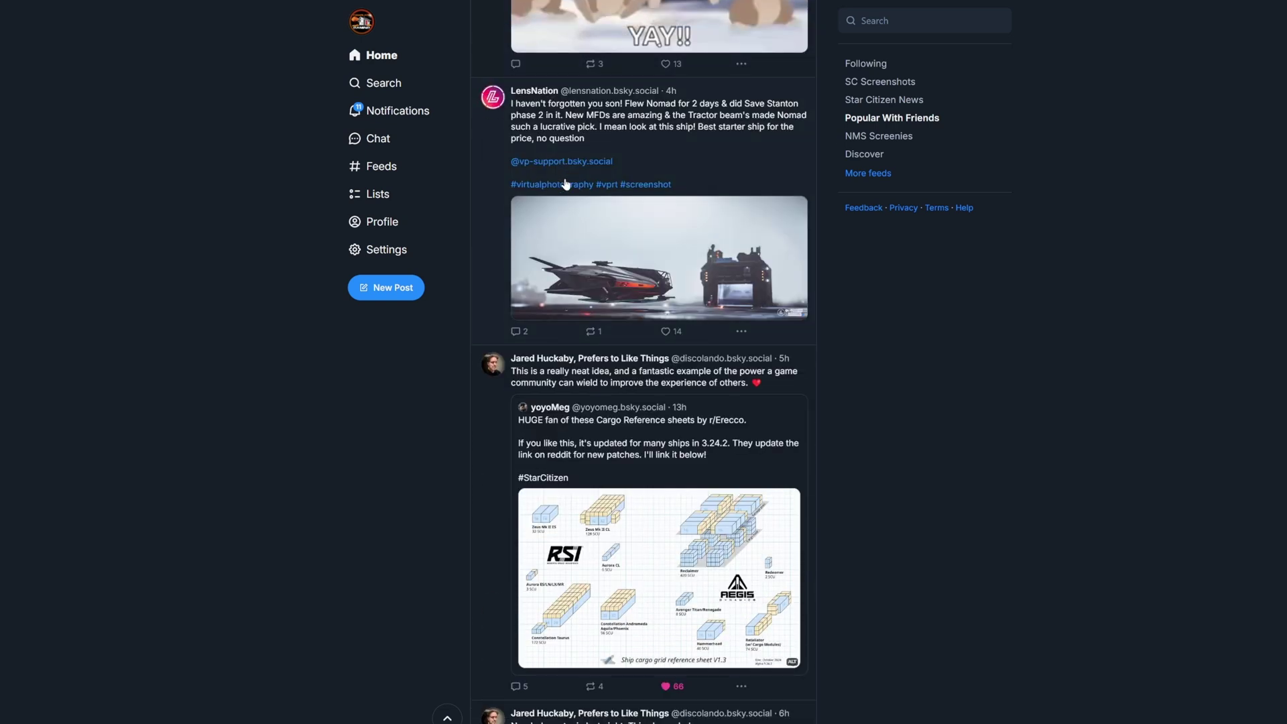
pyautogui.scroll(-5, 565, 184)
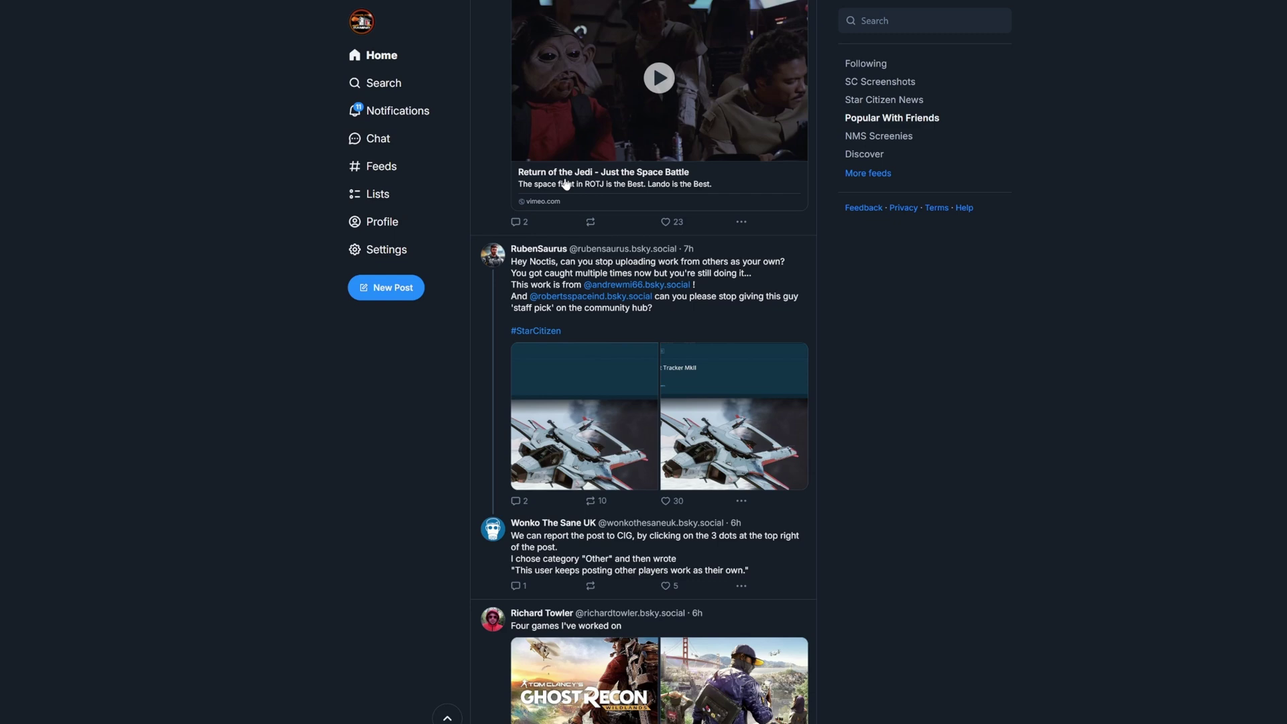
pyautogui.scroll(-5, 566, 184)
pyautogui.scroll(-6, 566, 184)
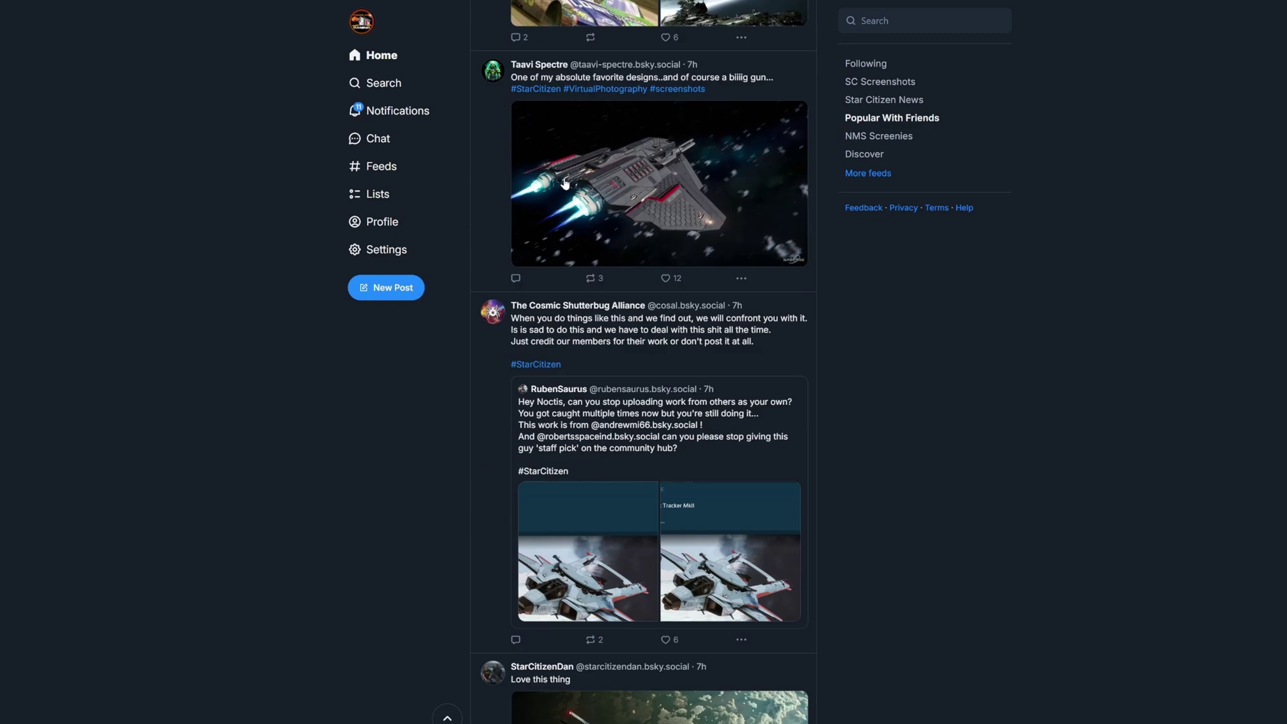
pyautogui.scroll(-4, 566, 183)
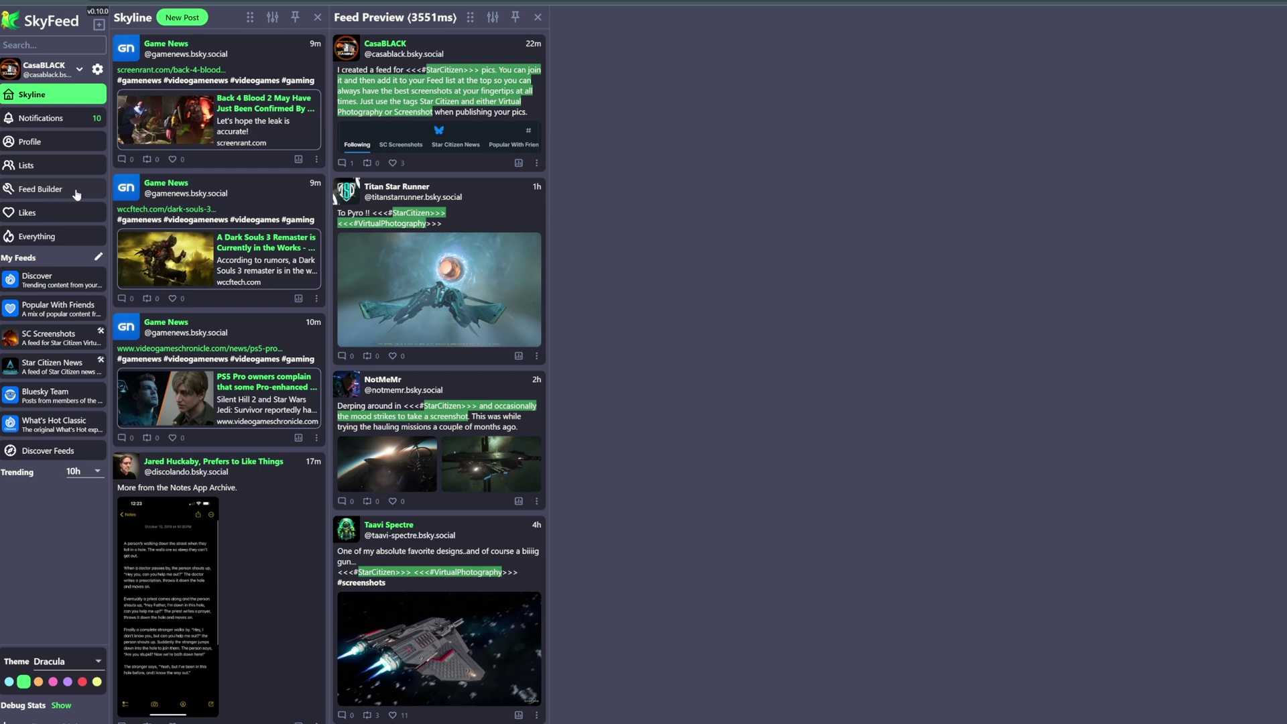
# Create a new feed in SkyFeed's Feed Builder via Create Feed in the feed dropdown.
pyautogui.click(77, 195)
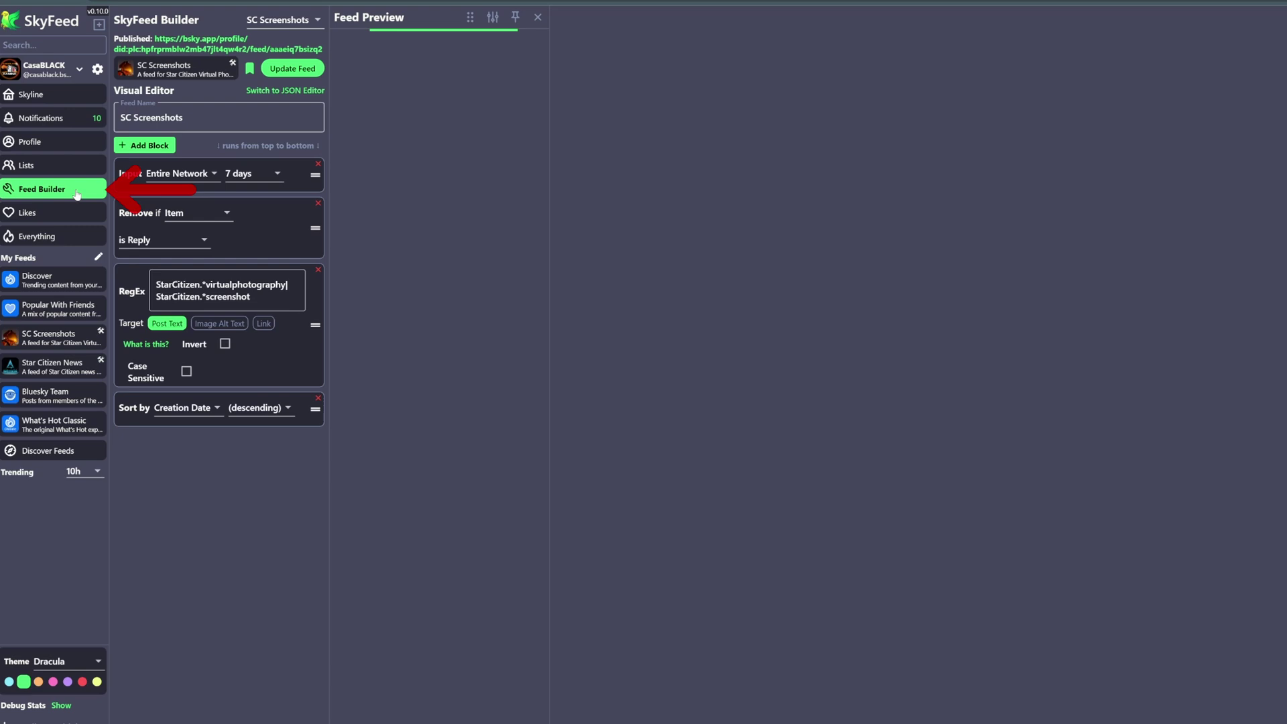
pyautogui.click(319, 20)
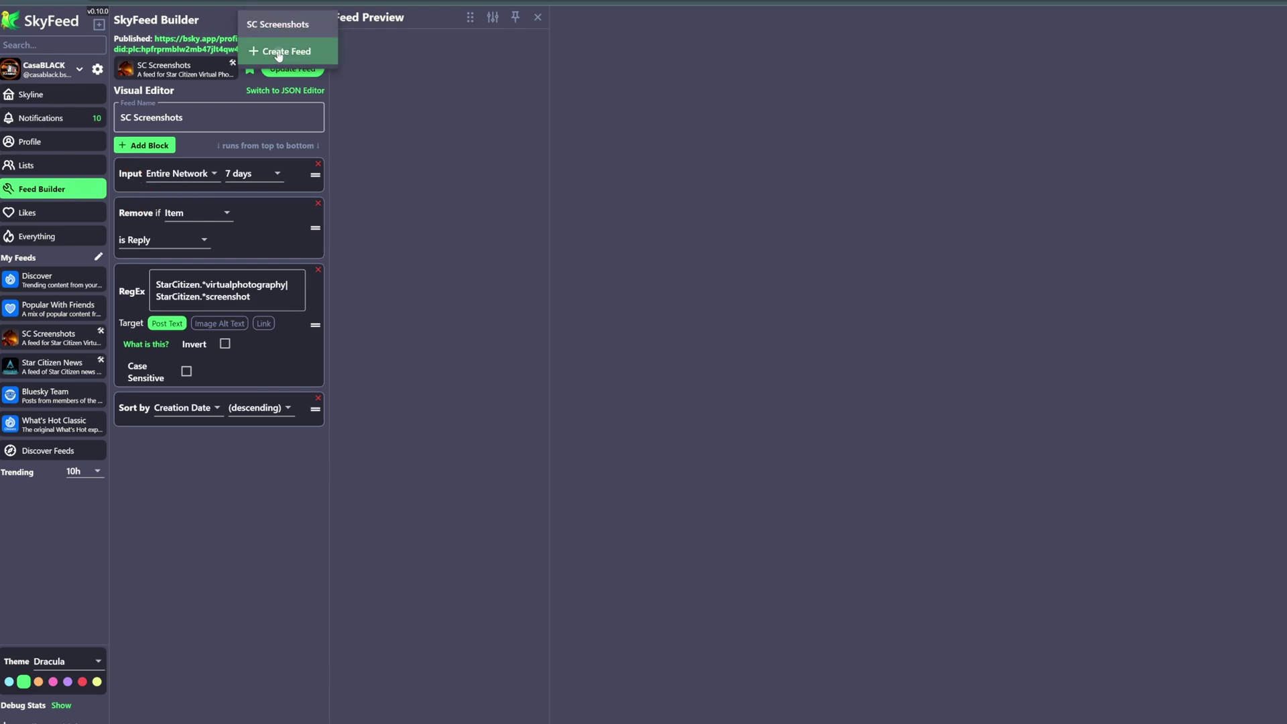
pyautogui.click(279, 54)
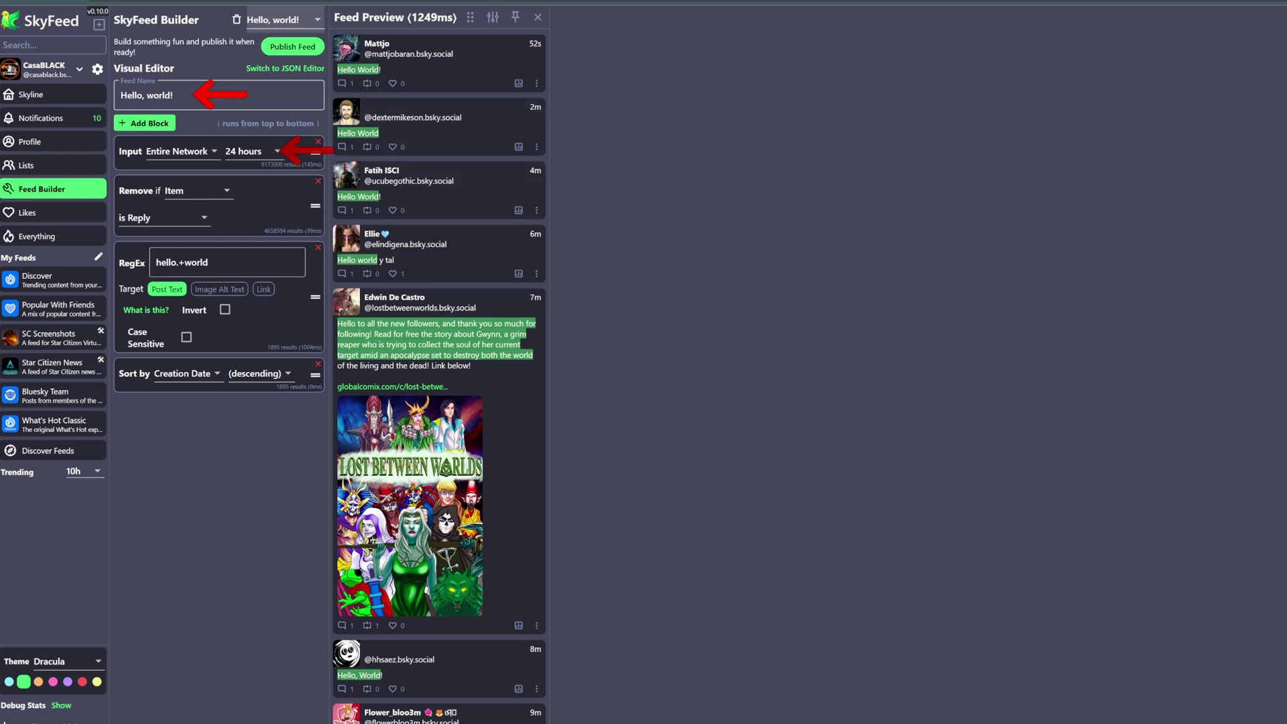
# Replace the 'Hello, world!' feed name with 'NMS Screenies'.
pyautogui.tripleClick(147, 96)
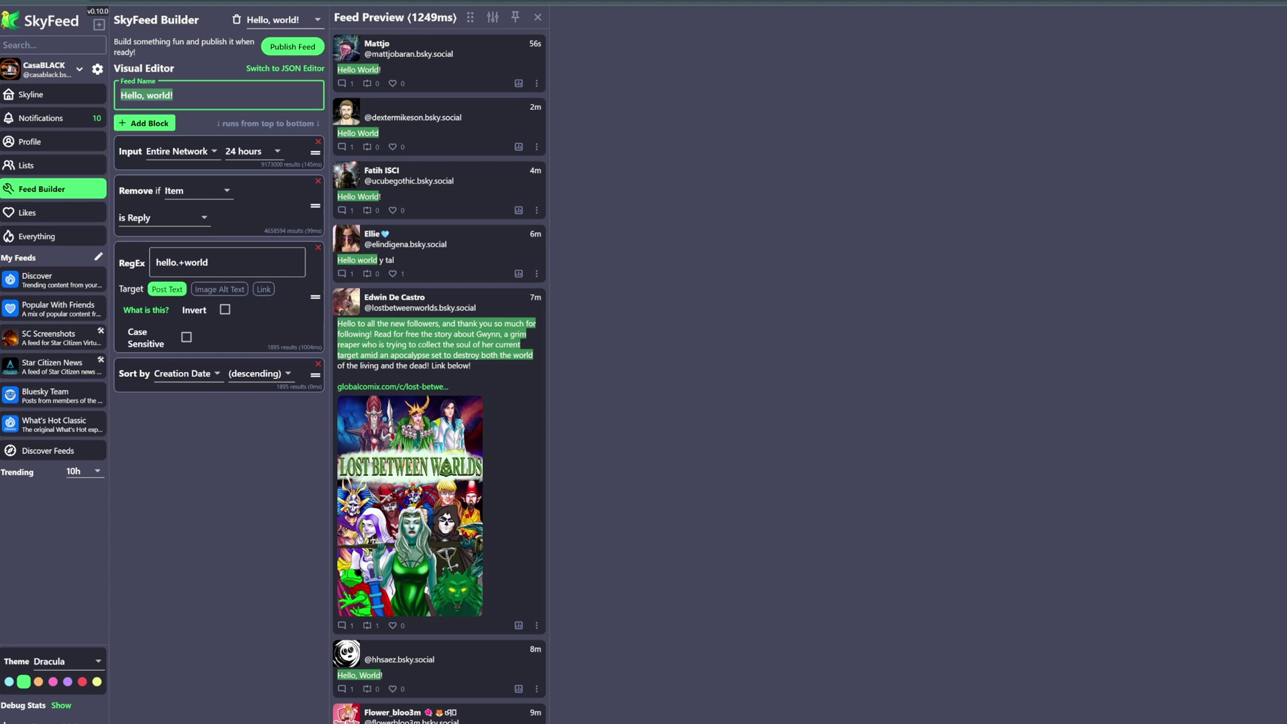
pyautogui.press('BackSpace')
pyautogui.write('NMS')
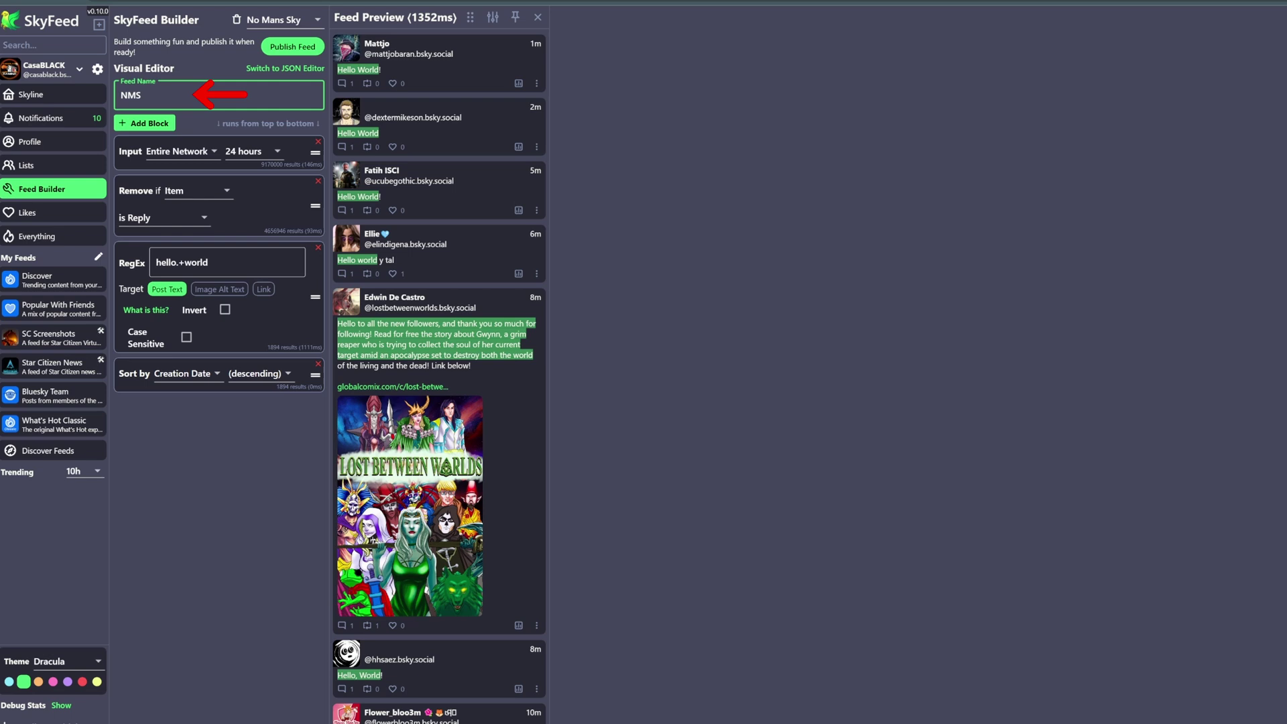
pyautogui.write(' Screenies')
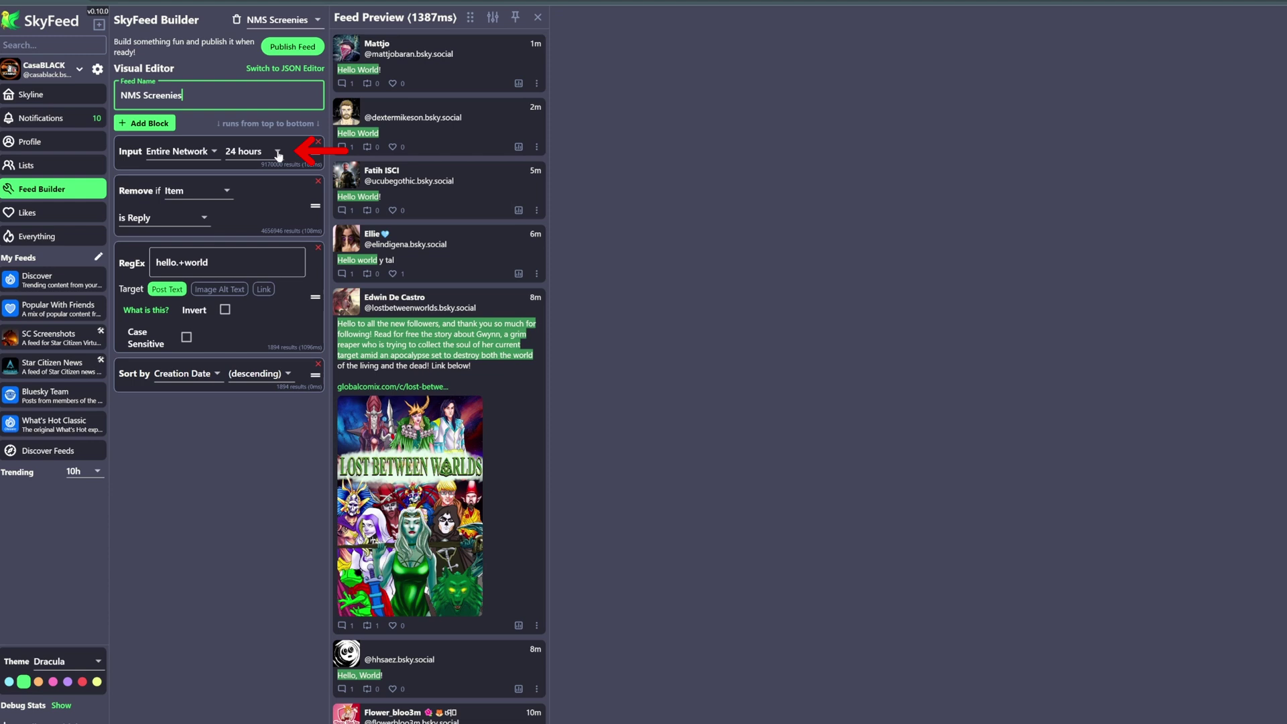
# Set the Input block's time range to 7 days.
pyautogui.click(278, 154)
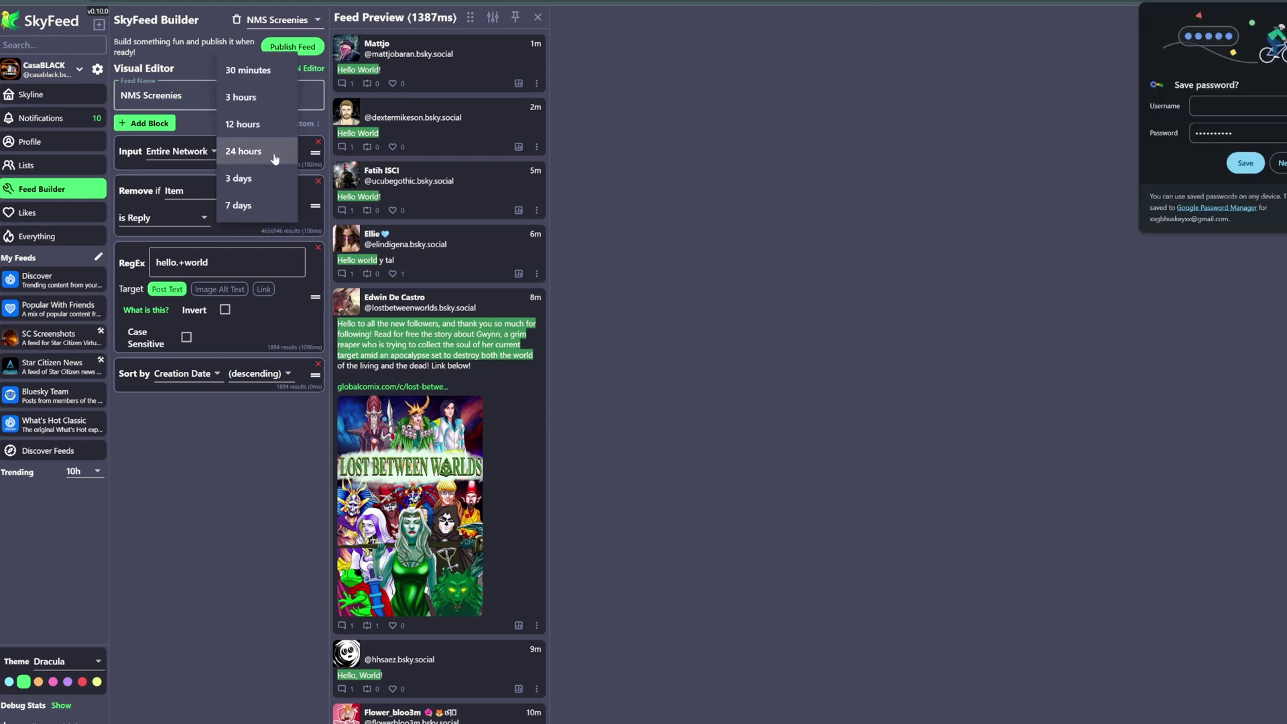
pyautogui.click(258, 203)
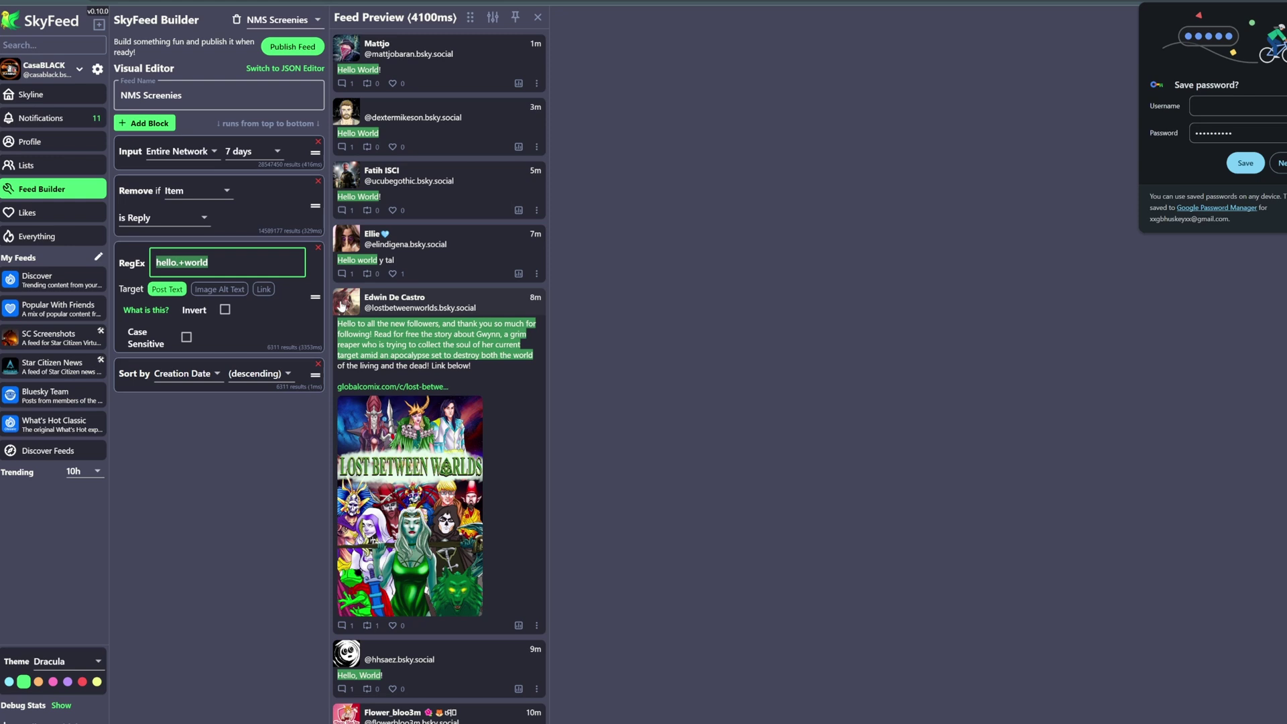
# Replace hello.+world with NoMansSky.*virtualphotography in the RegEx block and append a trailing |.
pyautogui.write('No')
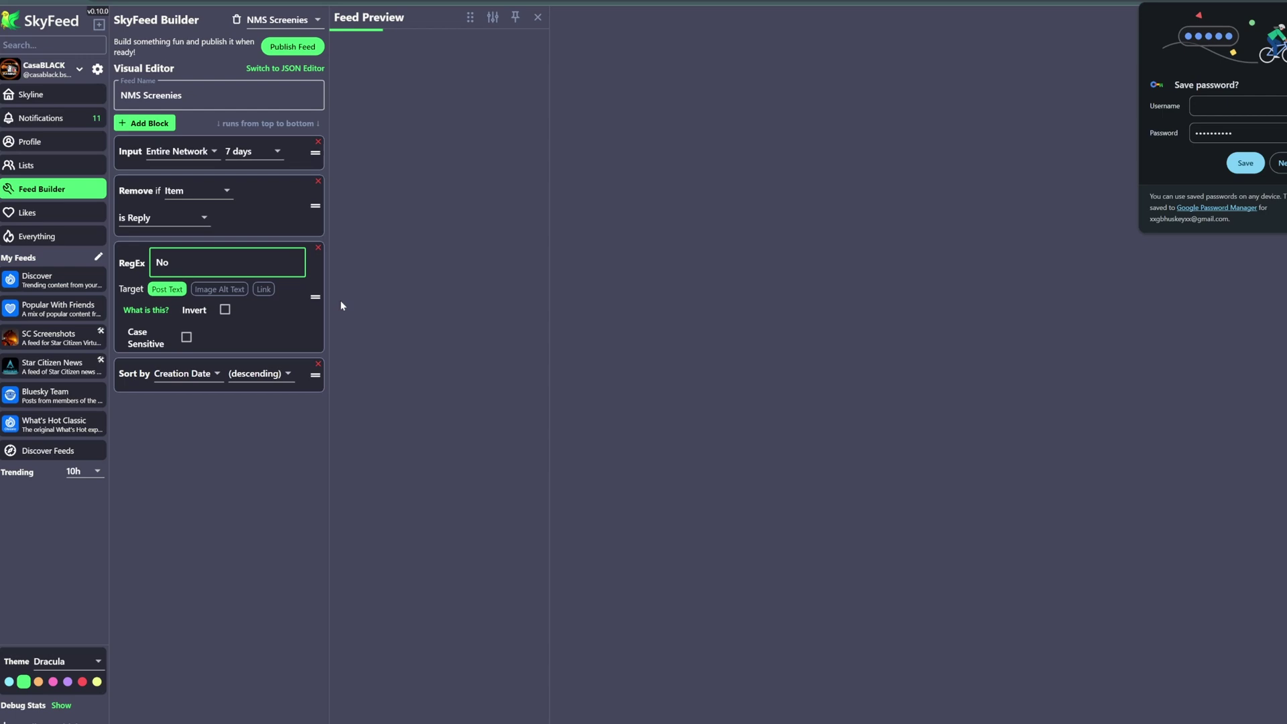
pyautogui.write('MansSky.*')
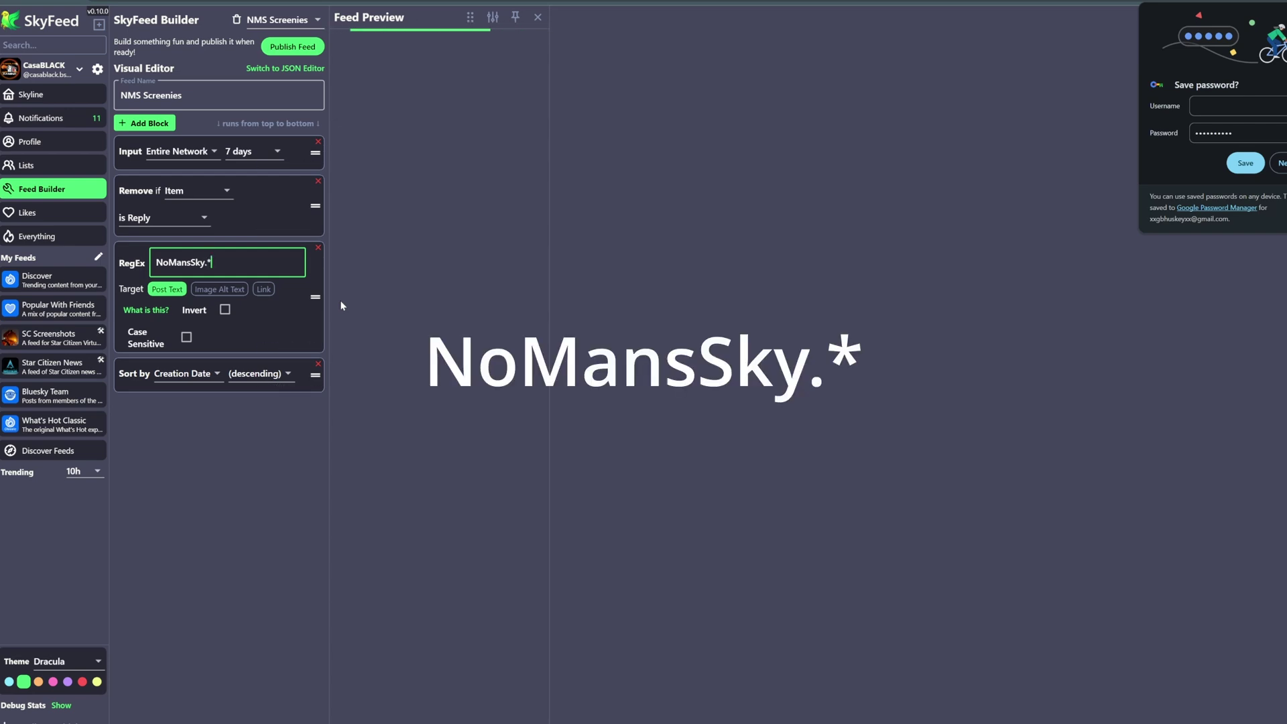
pyautogui.write('virtual')
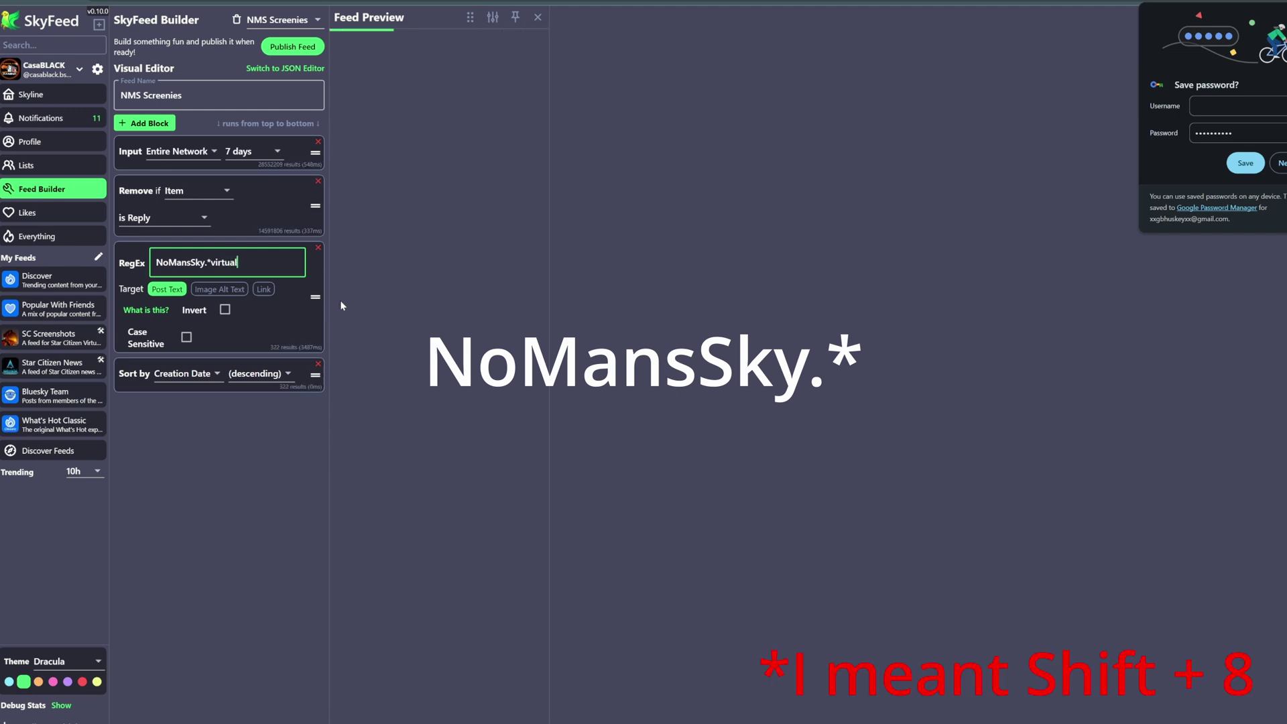
pyautogui.write('pho')
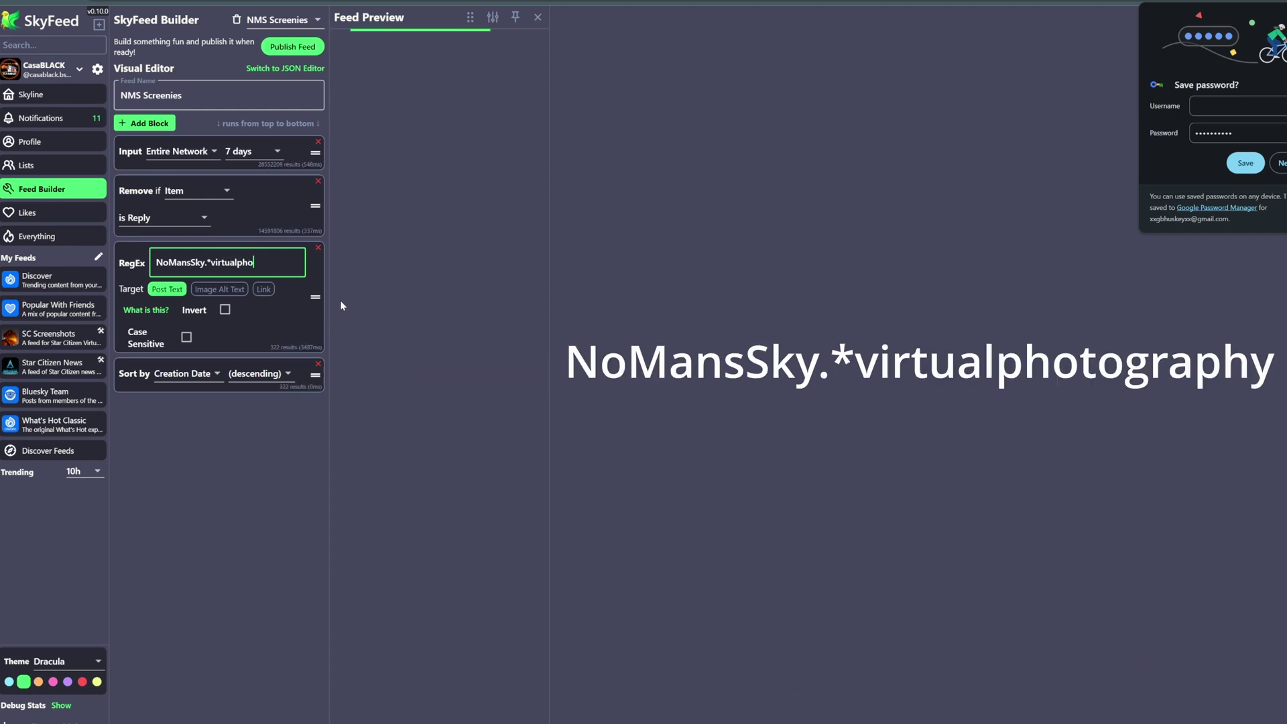
pyautogui.write('to')
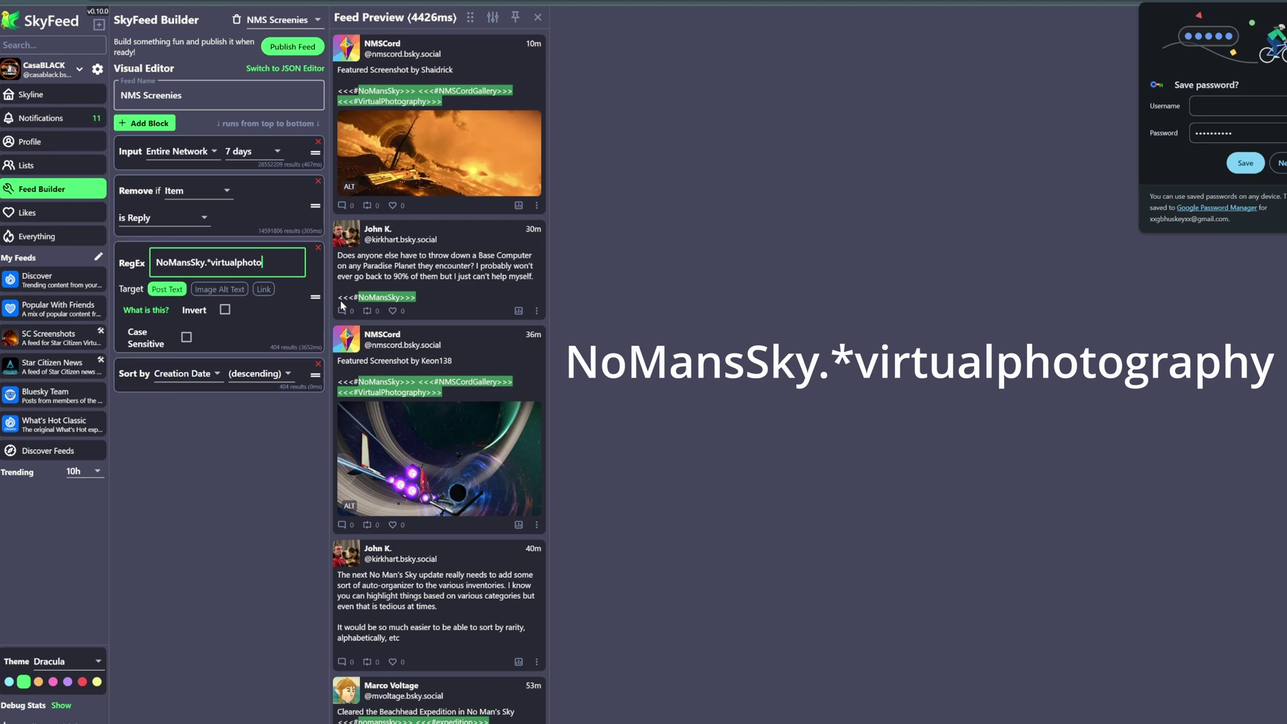
pyautogui.write('graphy')
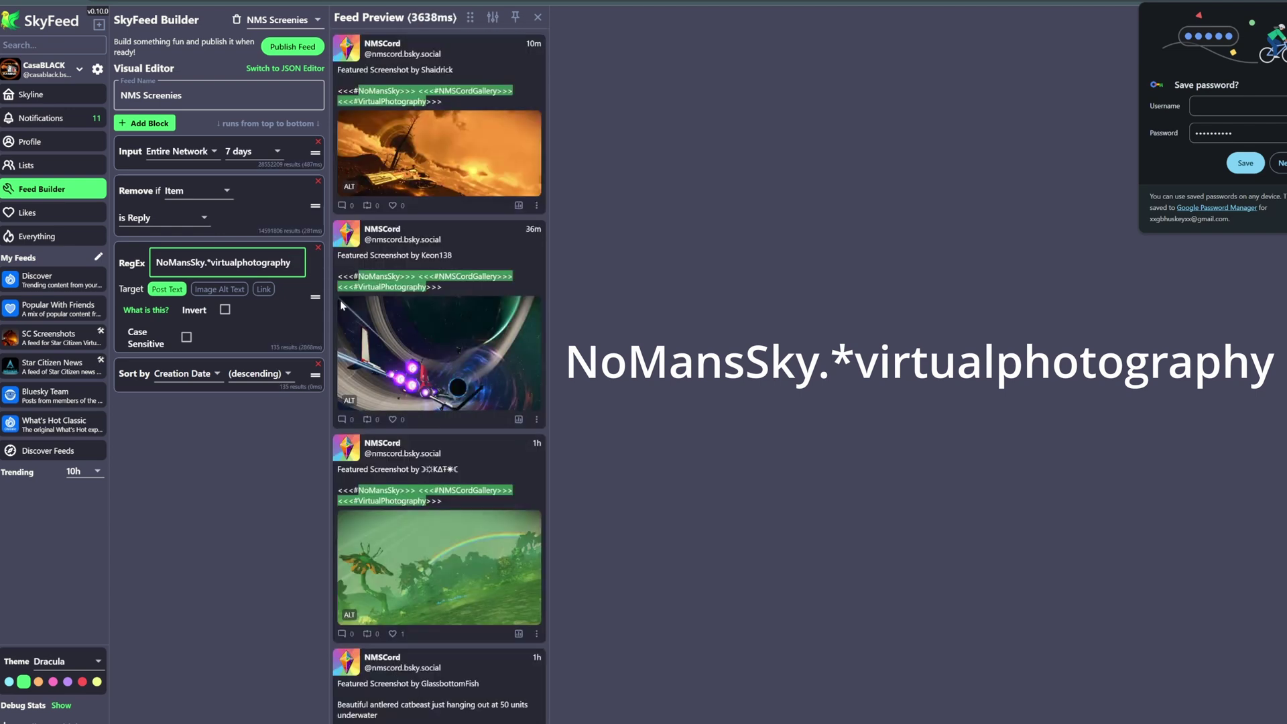
pyautogui.scroll(-7, 416, 507)
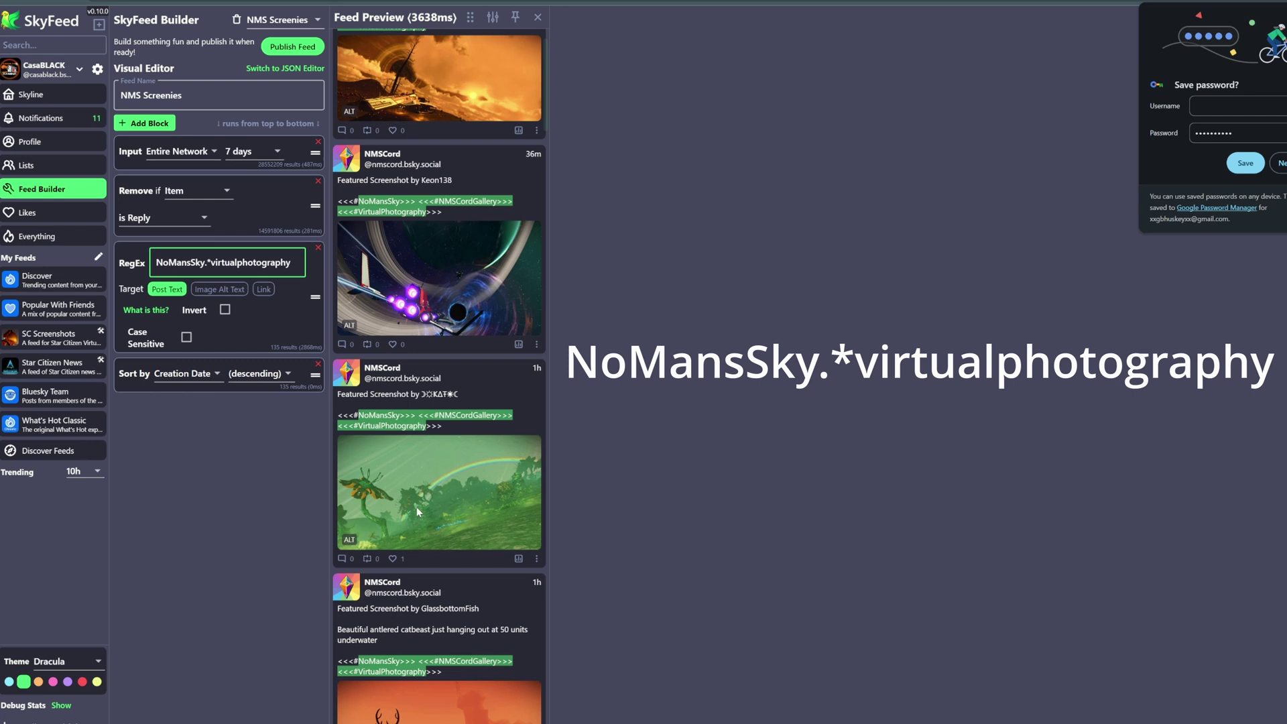
pyautogui.scroll(7, 429, 506)
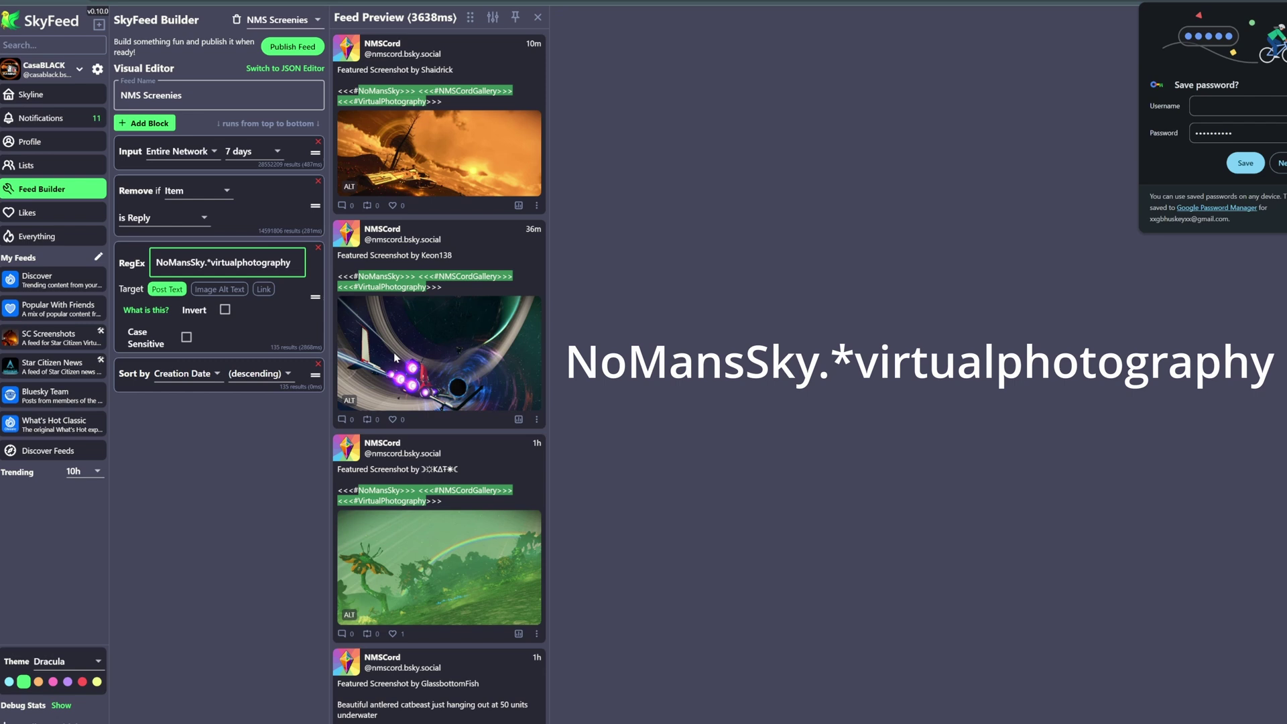
pyautogui.write('\\')
pyautogui.write('|')
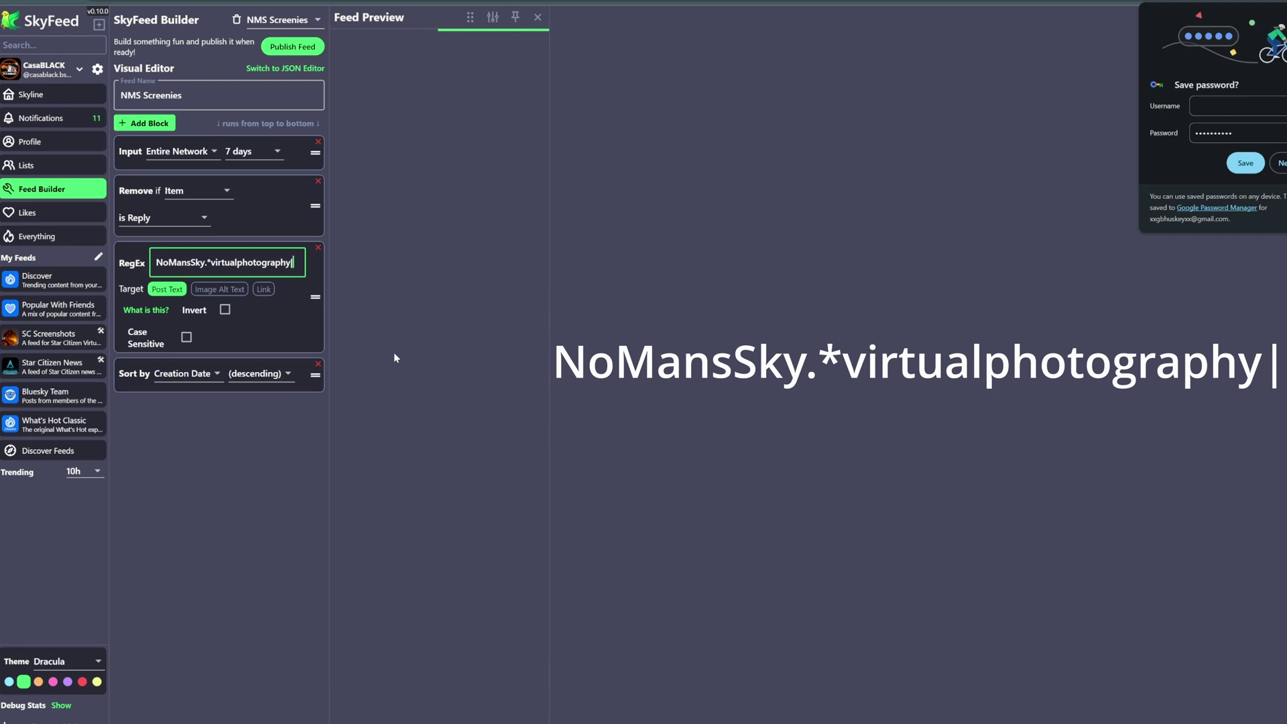
# Append NoMansSky.*screenshot|NMS.*Virtualphotography to the RegEx pattern.
pyautogui.write('NoMansS')
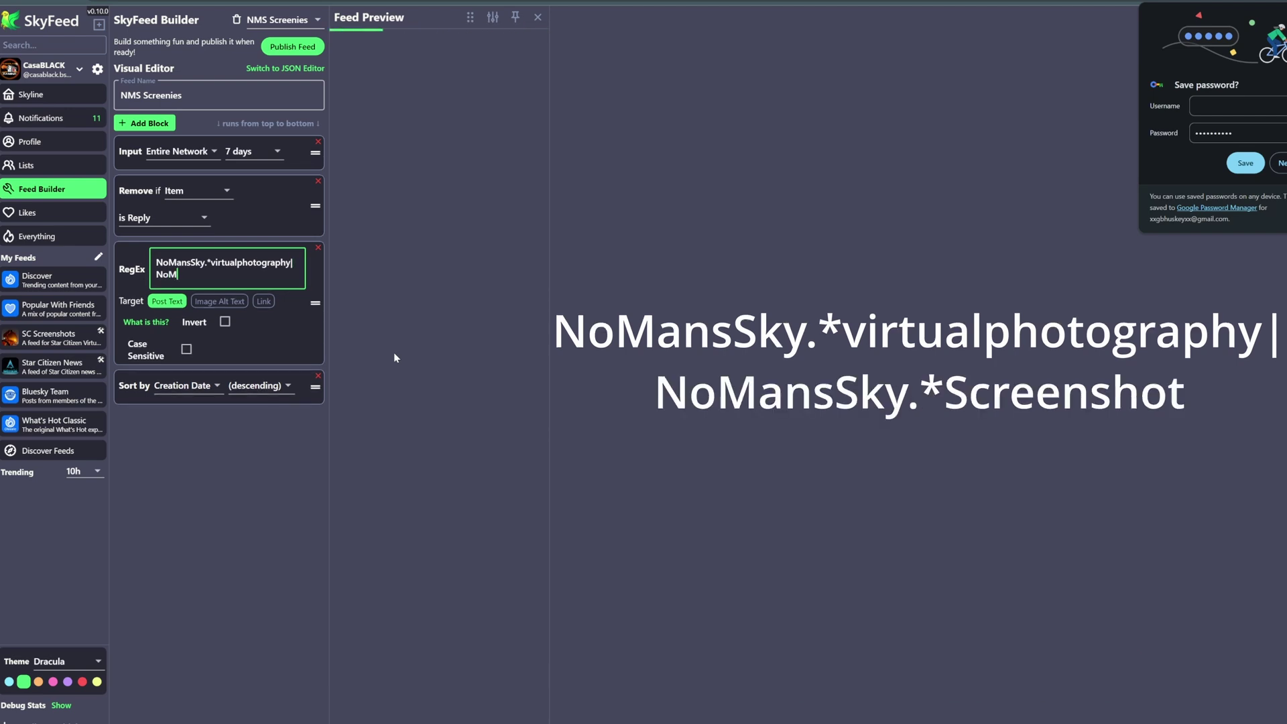
pyautogui.write('ky')
pyautogui.write('.*')
pyautogui.write('sc')
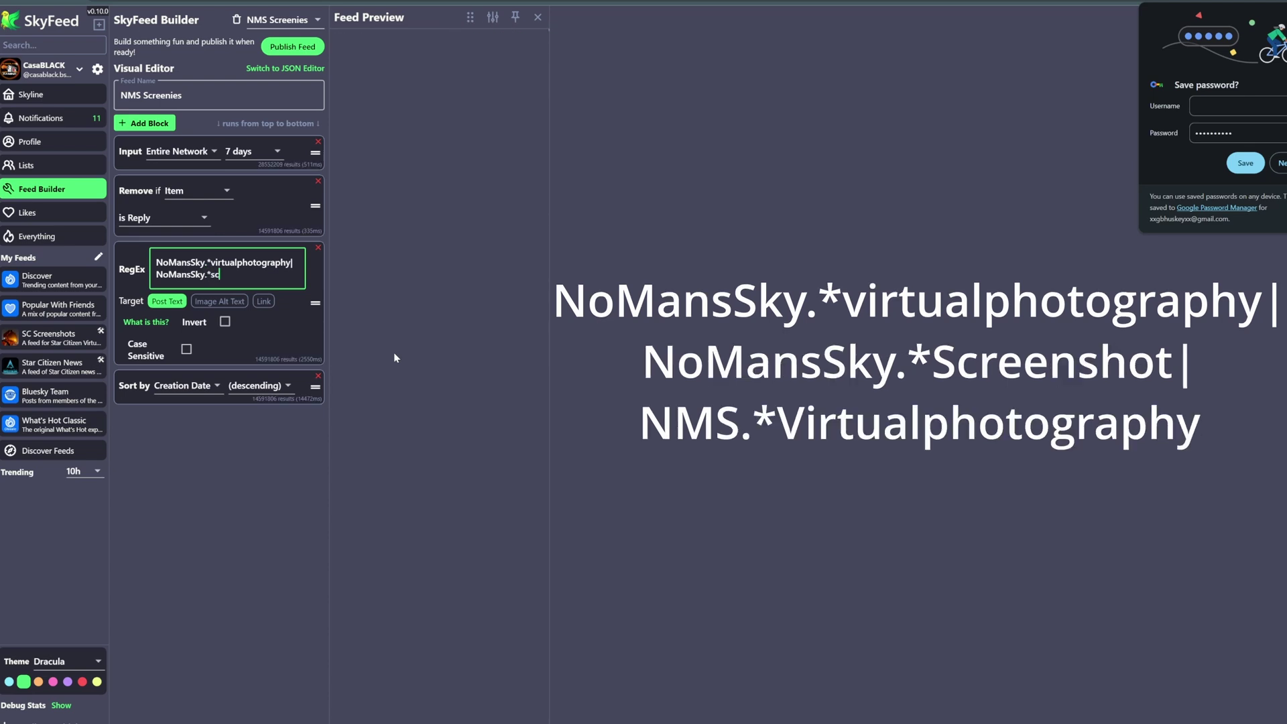
pyautogui.write('reenshot|NMS.')
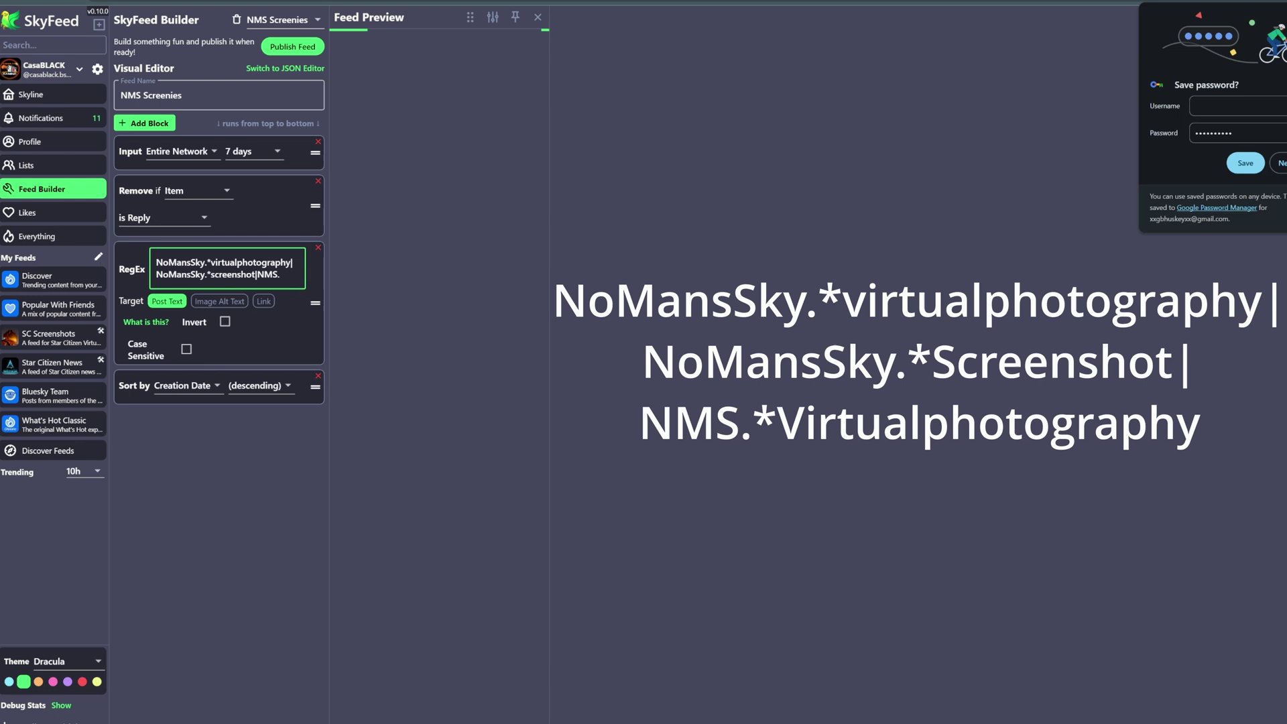
pyautogui.write('*Virtual')
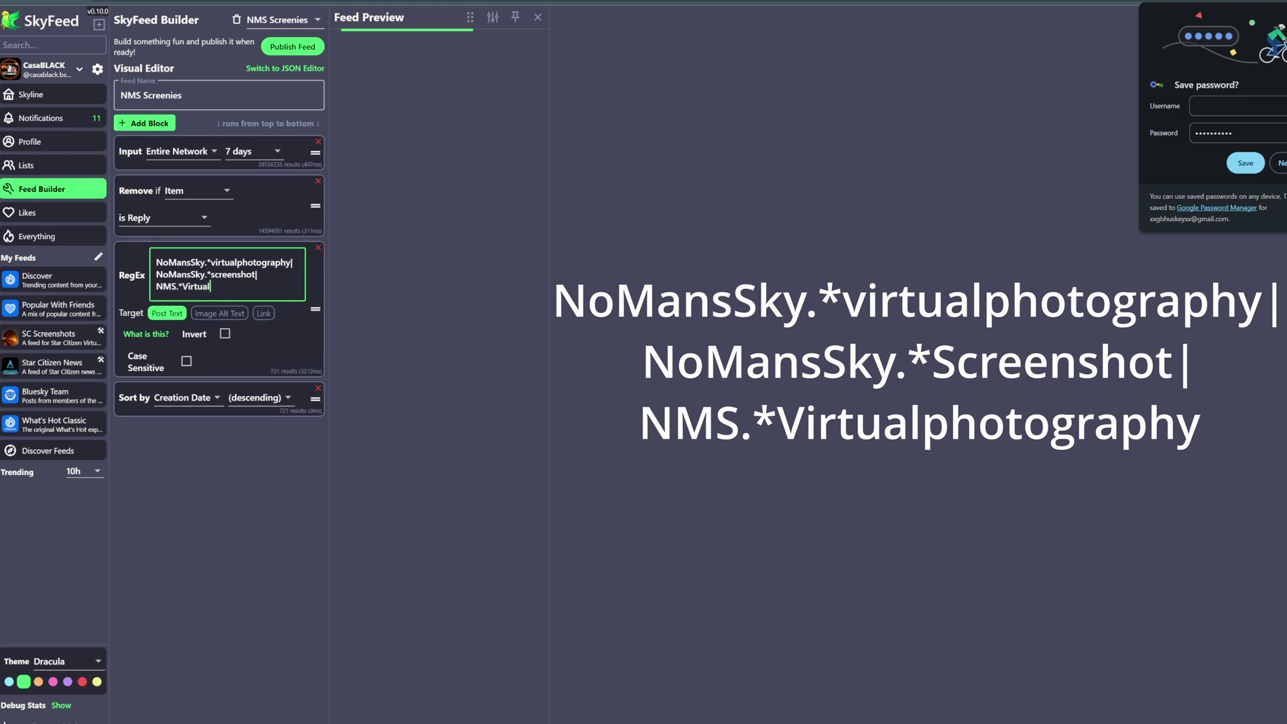
pyautogui.write('photography')
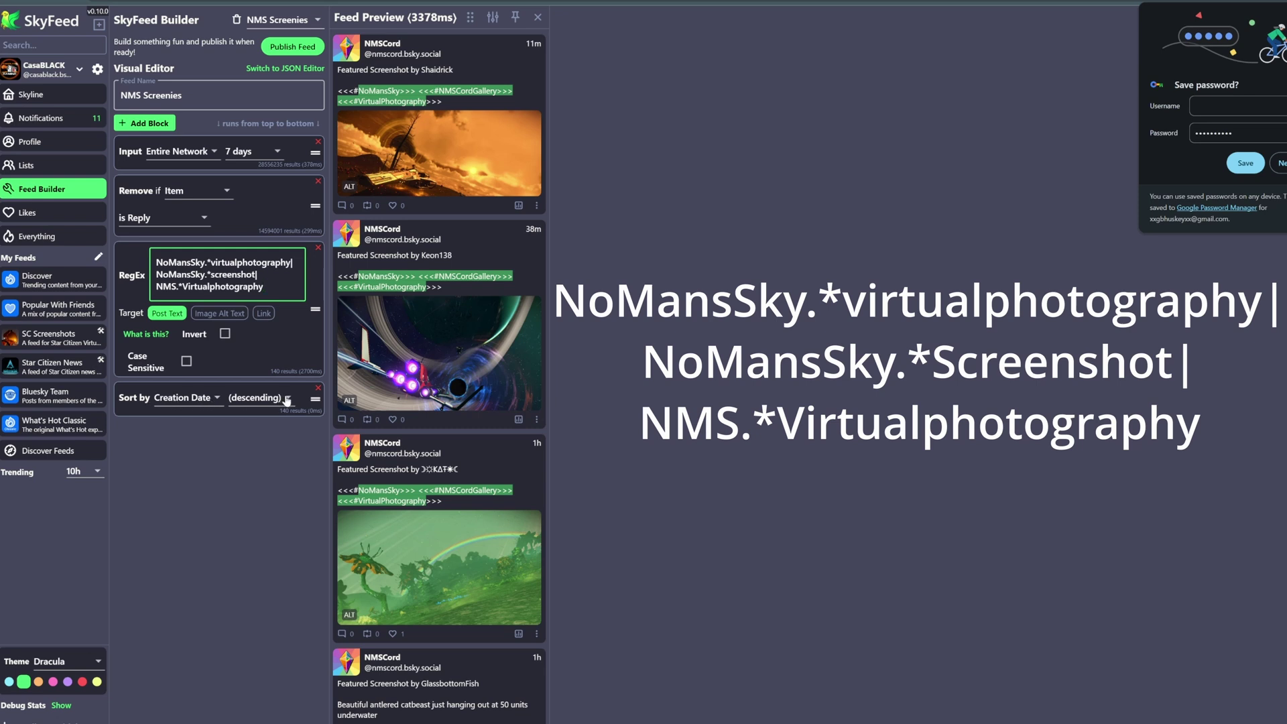
# Keep Sort by on Creation Date and start publishing the NMS Screenies feed.
pyautogui.click(216, 398)
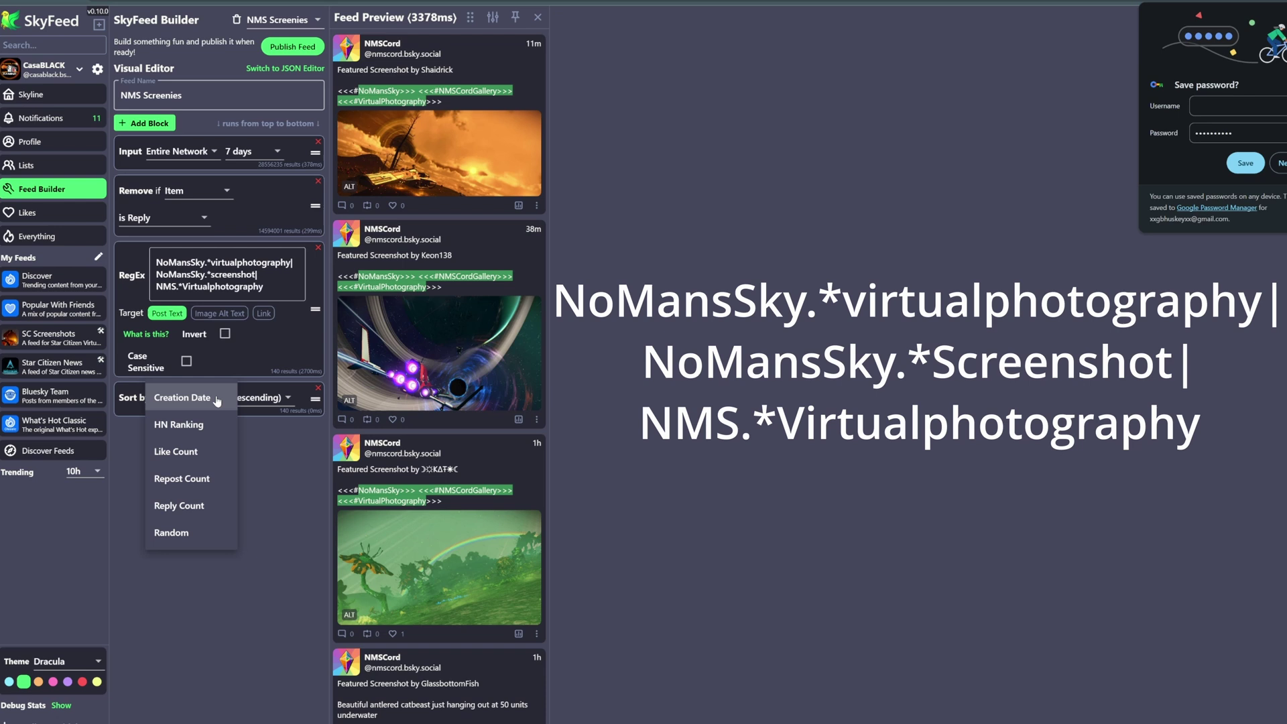
pyautogui.click(221, 564)
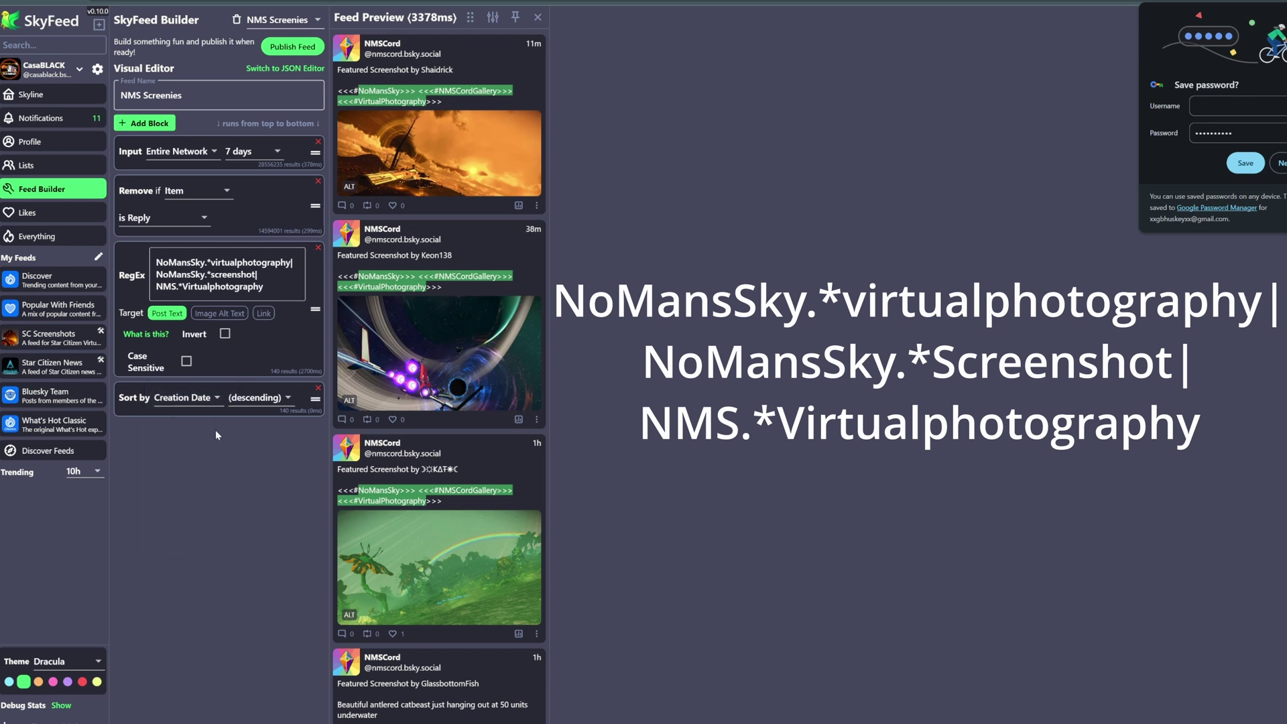
pyautogui.click(295, 49)
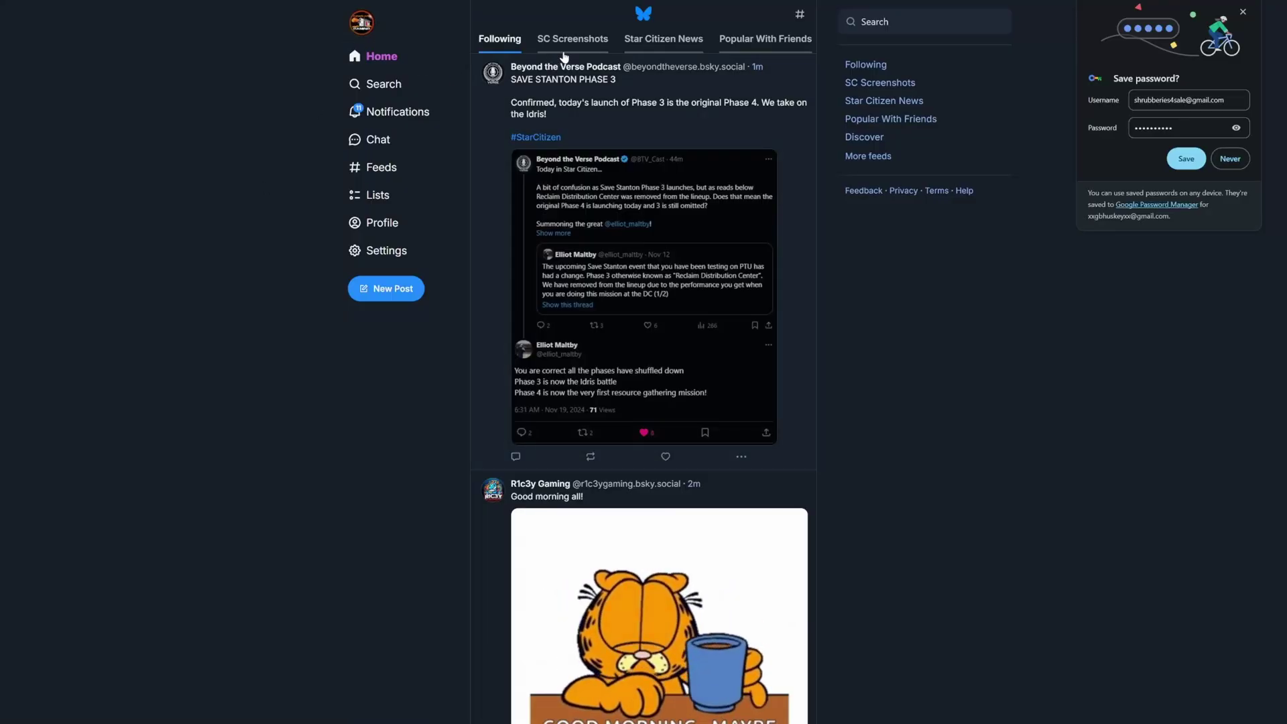
# Scroll through the SC Screenshots feed, then go to the Feeds page.
pyautogui.click(571, 42)
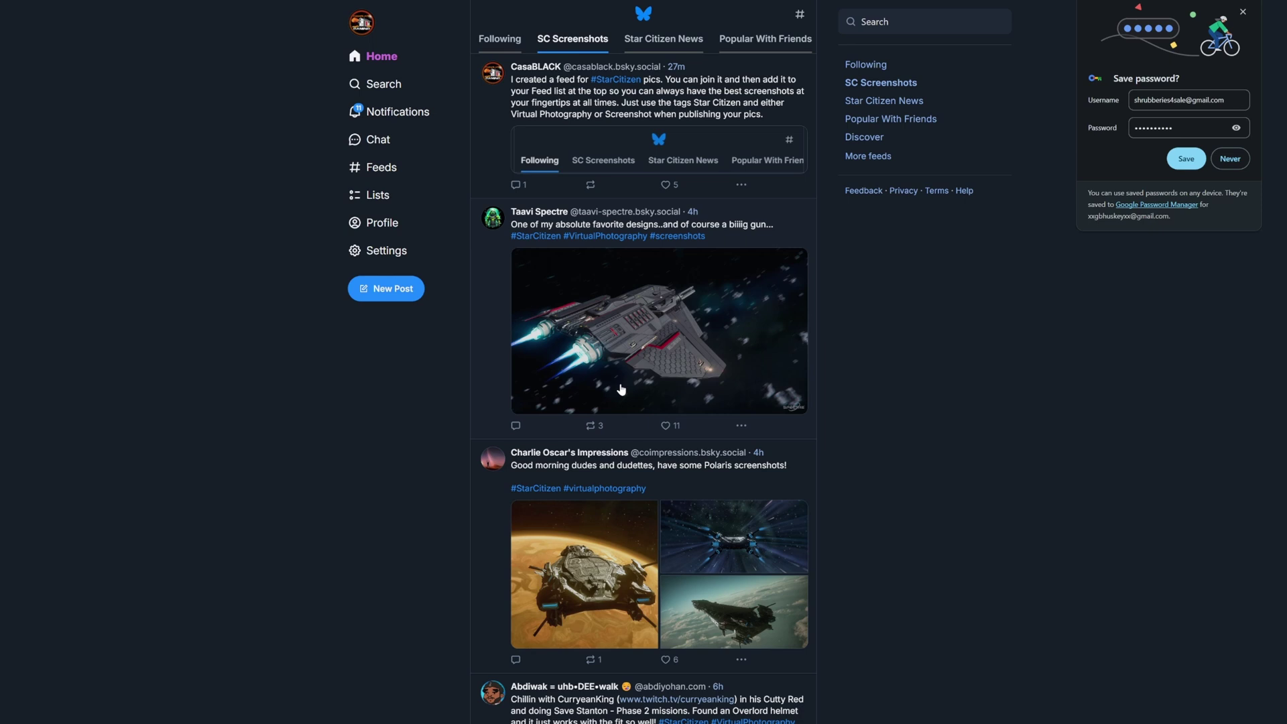
pyautogui.scroll(-14, 641, 362)
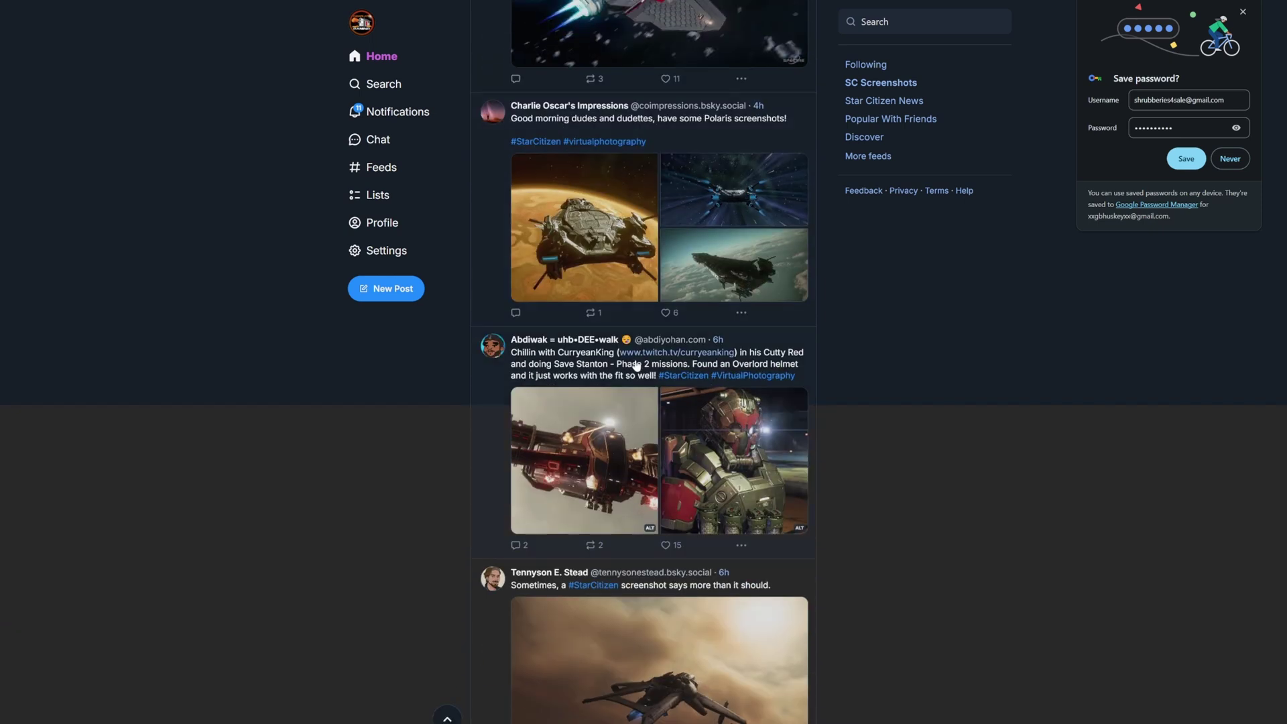
pyautogui.scroll(-5, 628, 369)
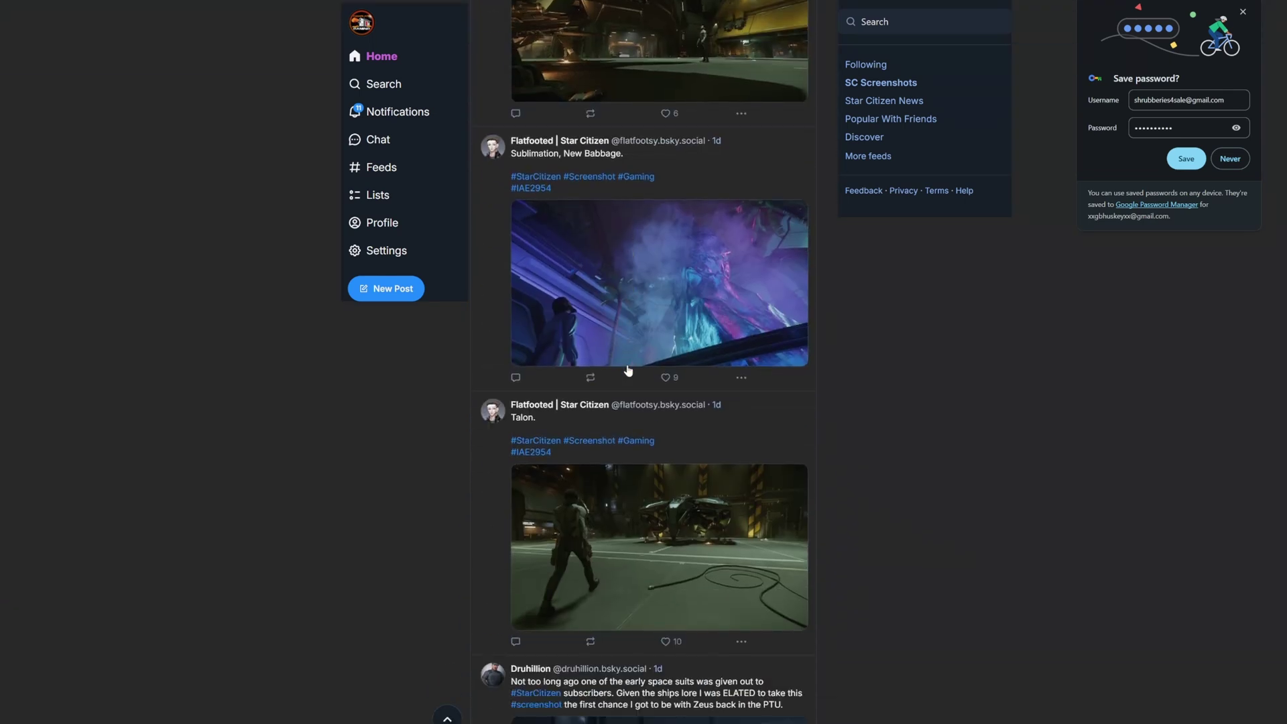
pyautogui.click(374, 168)
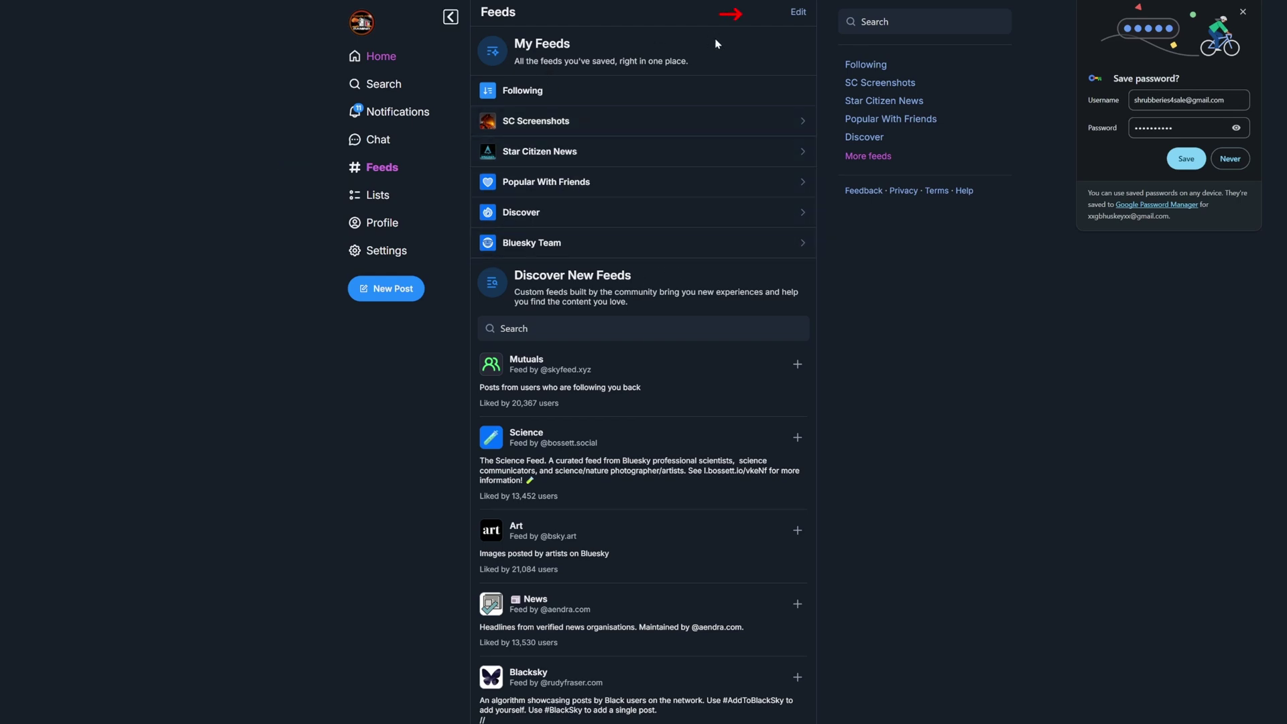
# Pin the Bluesky Team feed in Edit My Feeds and save the changes.
pyautogui.click(800, 13)
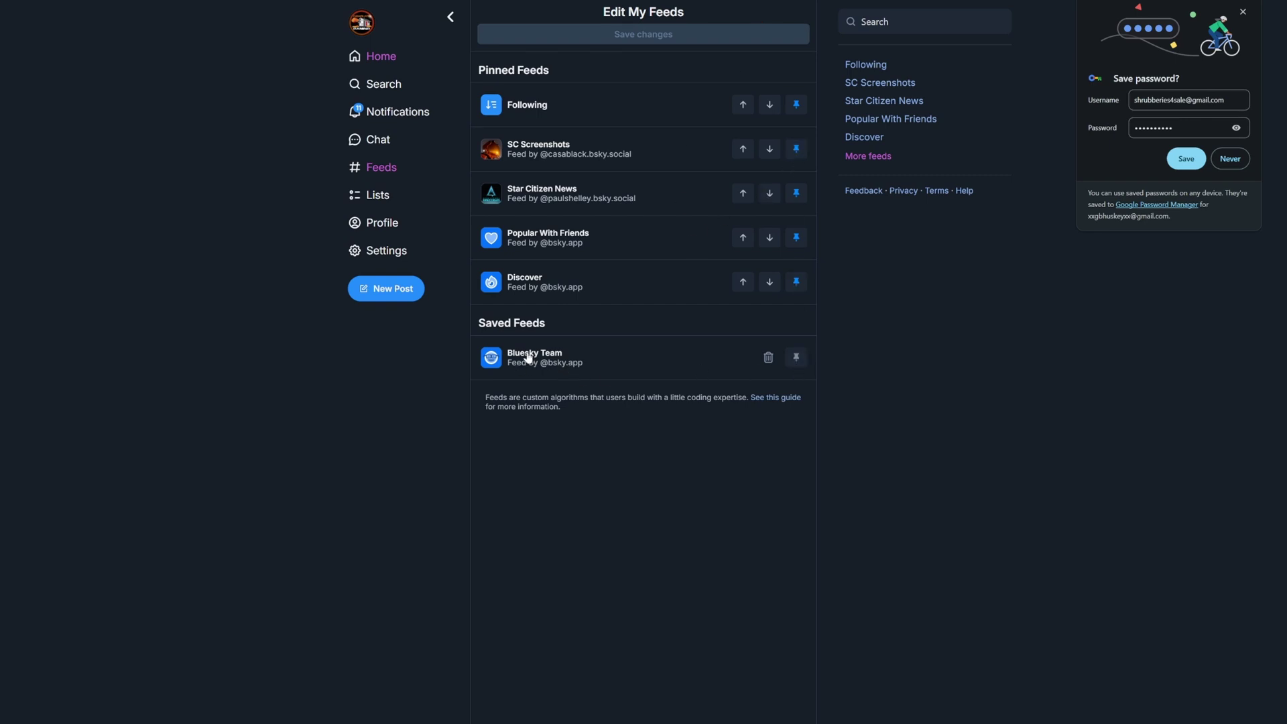
pyautogui.click(797, 358)
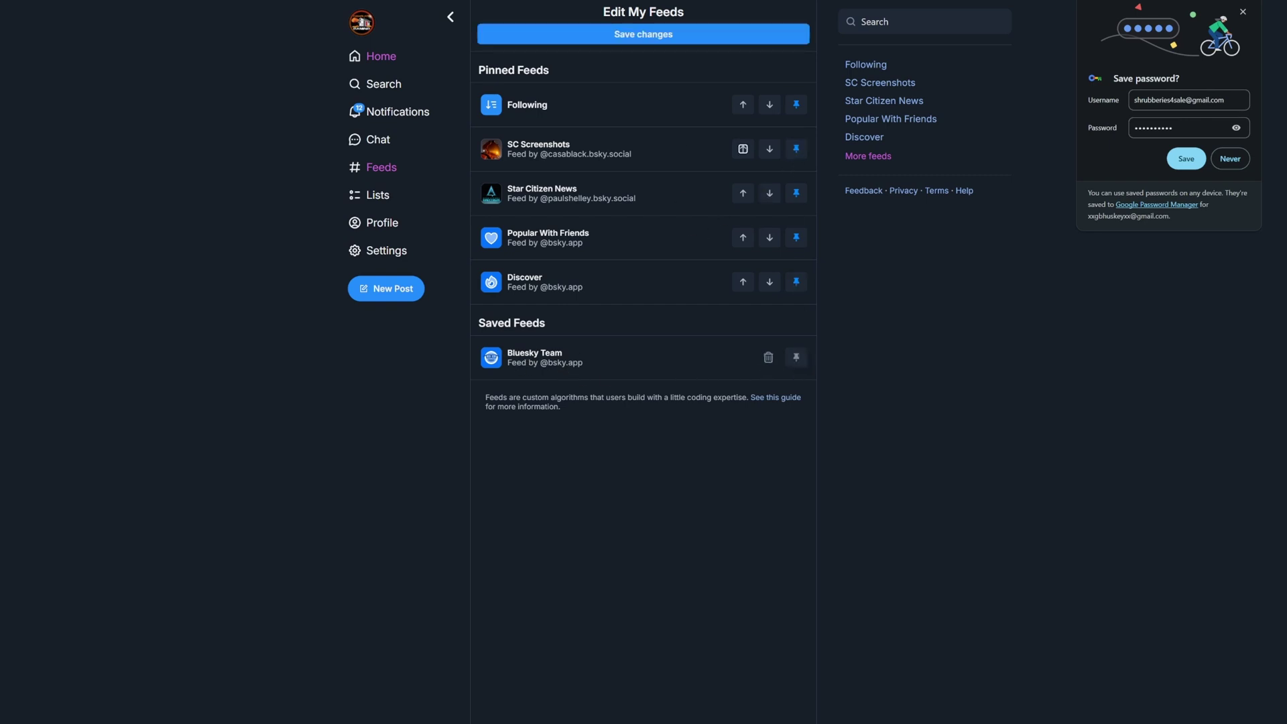
pyautogui.click(661, 35)
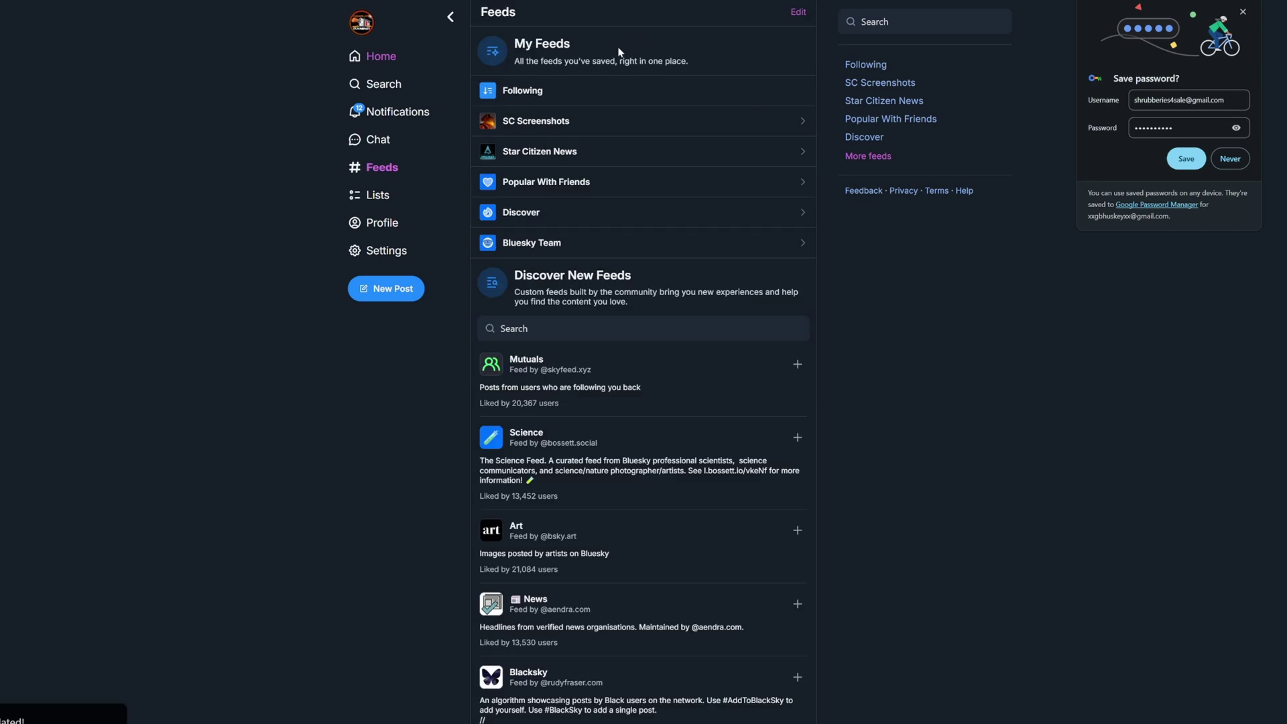
pyautogui.click(376, 58)
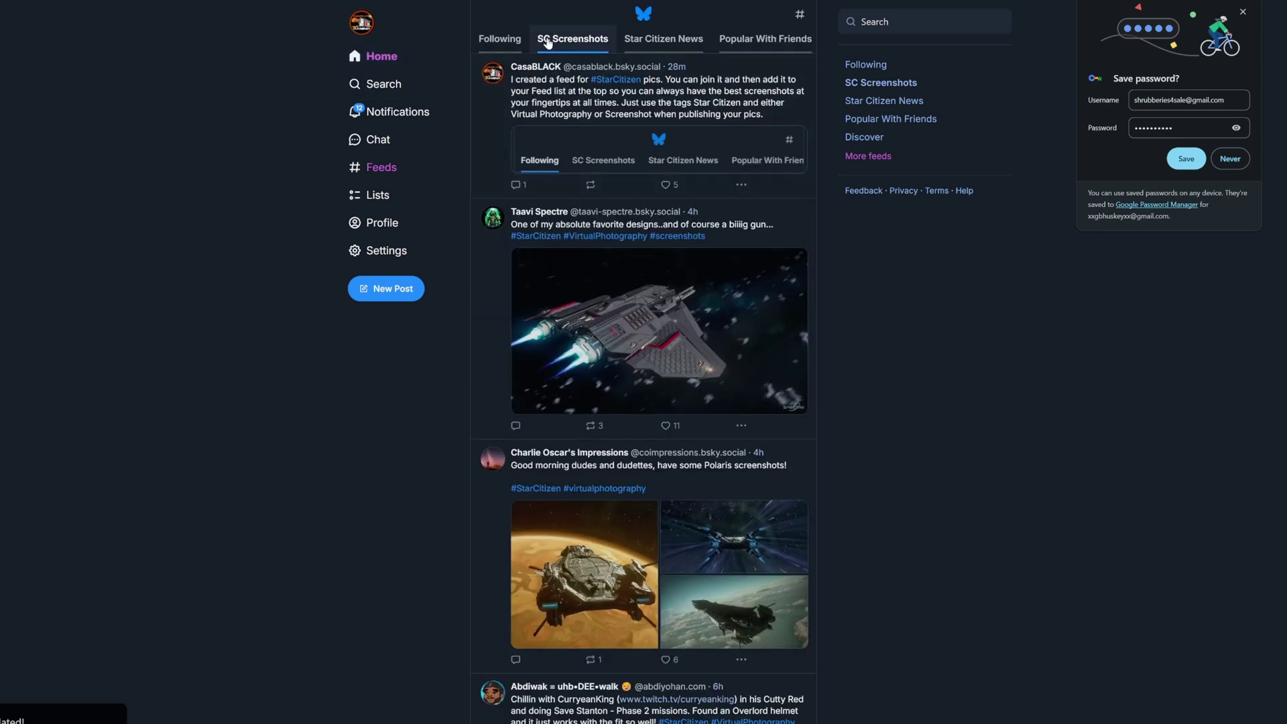
pyautogui.click(501, 40)
pyautogui.click(561, 42)
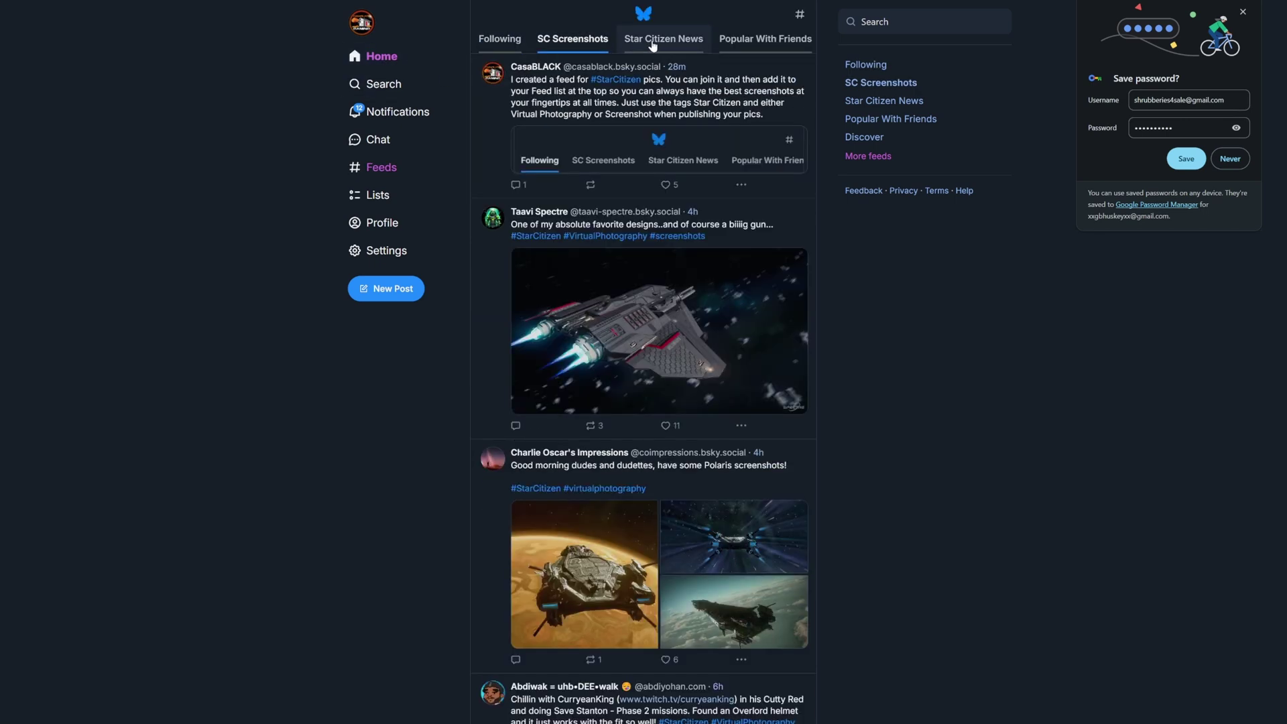
pyautogui.click(652, 44)
pyautogui.click(764, 41)
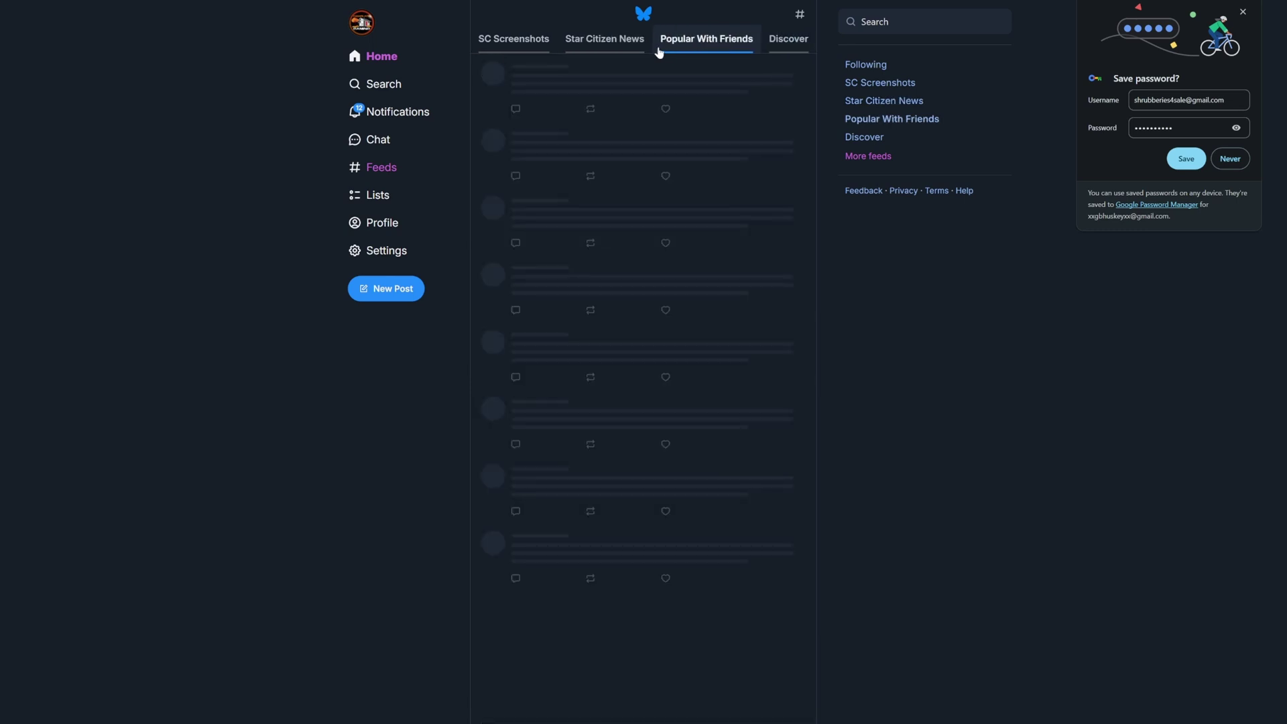
pyautogui.click(612, 41)
pyautogui.click(517, 42)
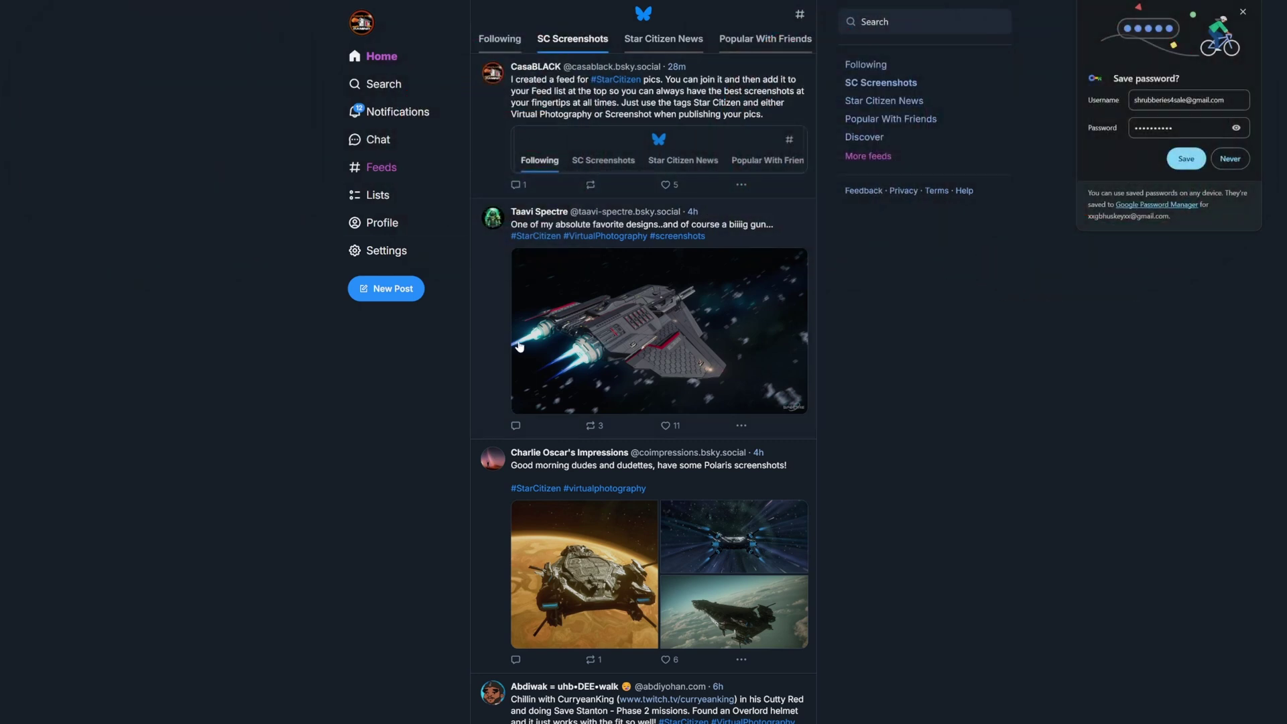
pyautogui.scroll(-3, 582, 343)
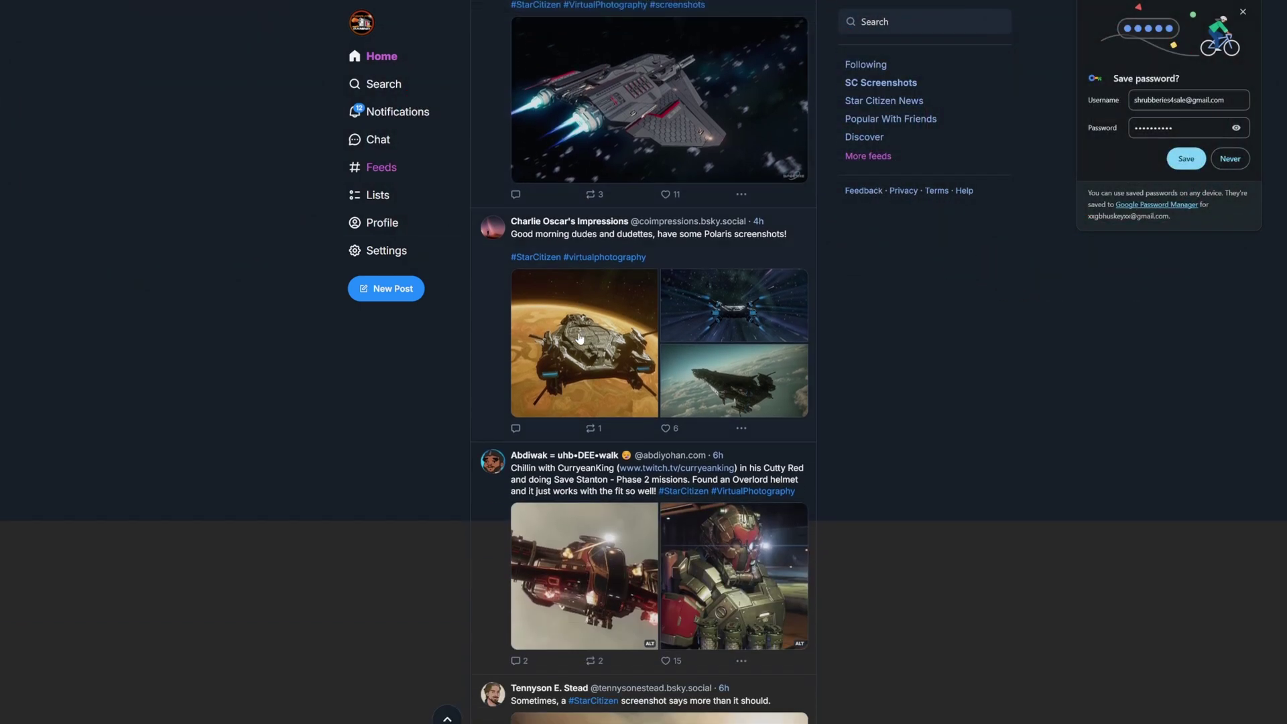
pyautogui.scroll(-12, 580, 337)
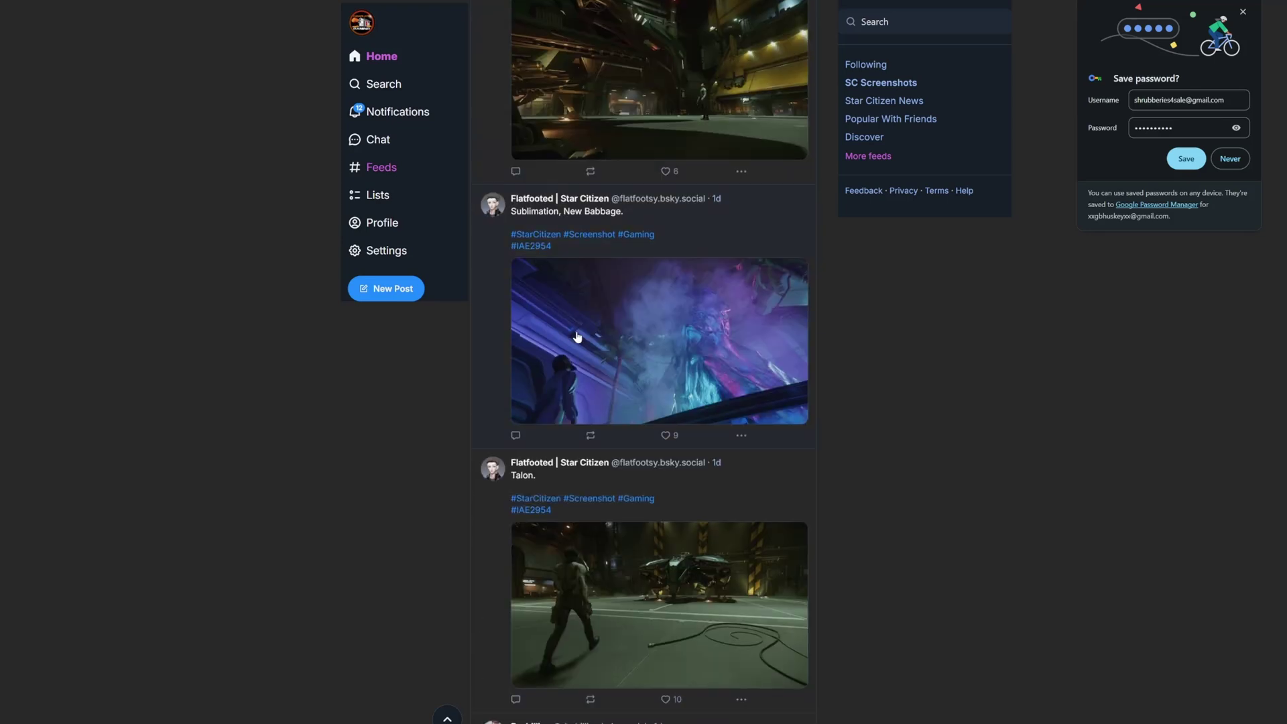
pyautogui.scroll(-9, 577, 337)
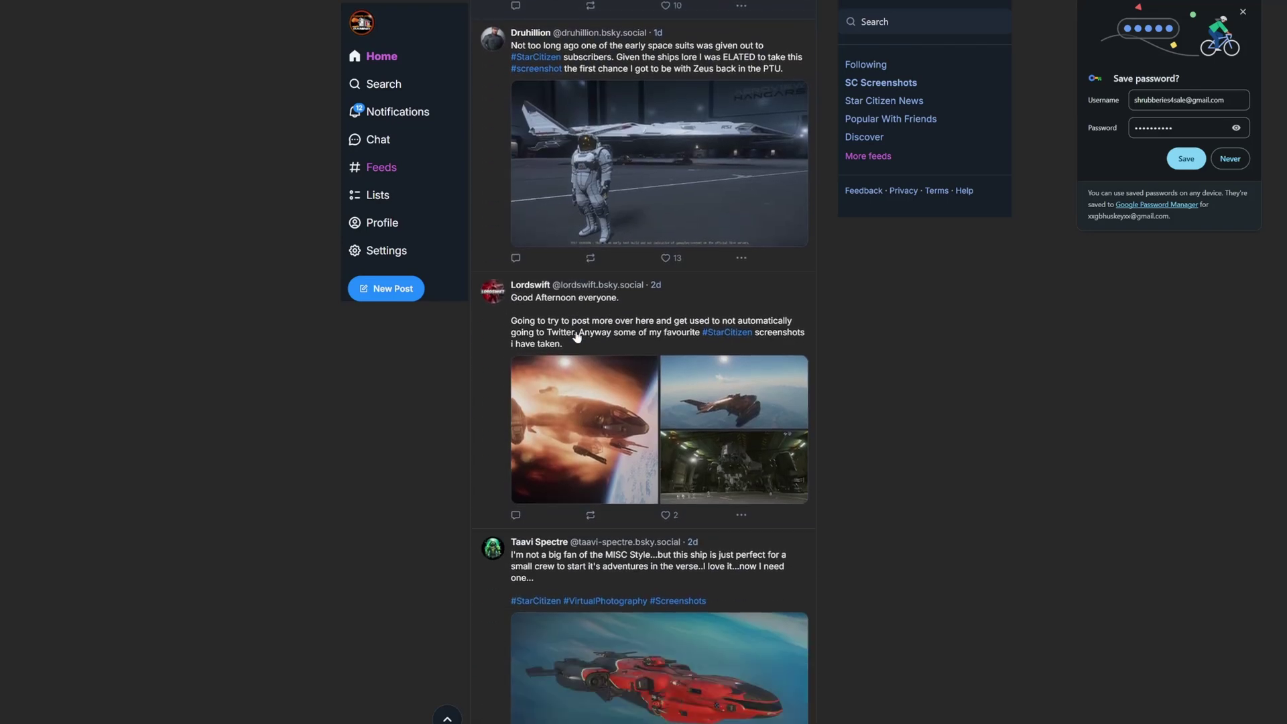
pyautogui.scroll(-8, 576, 336)
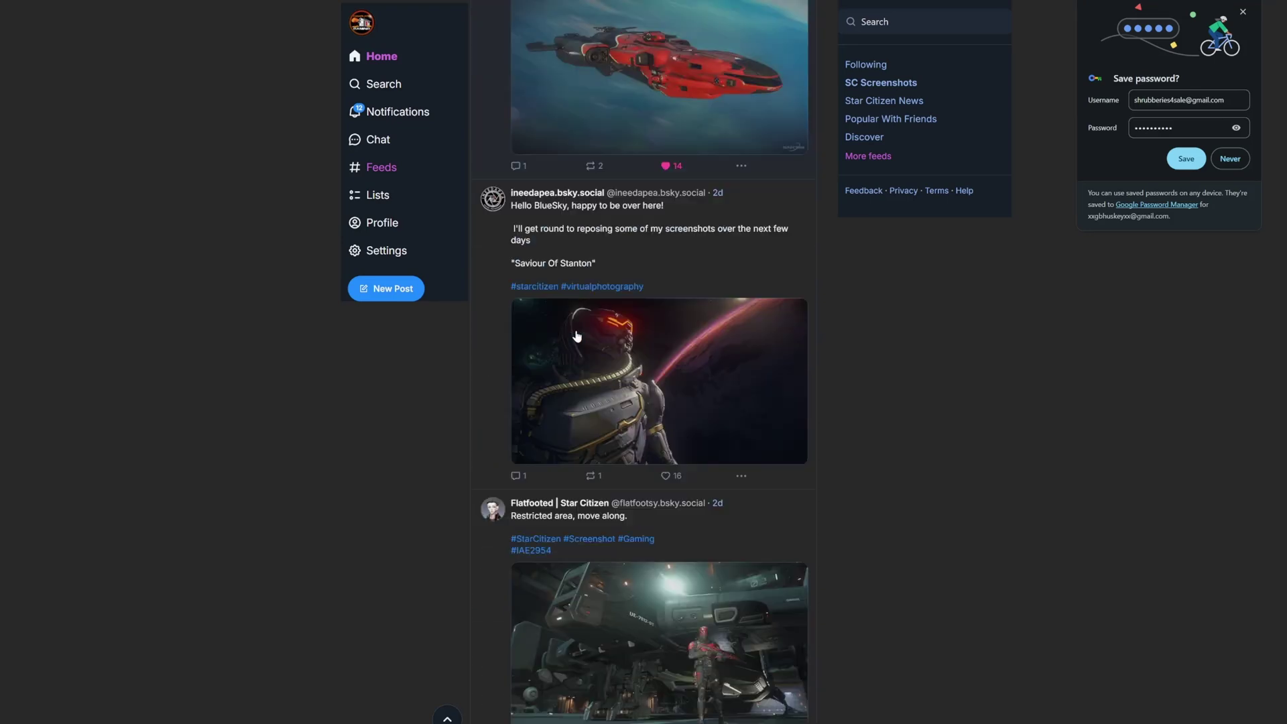